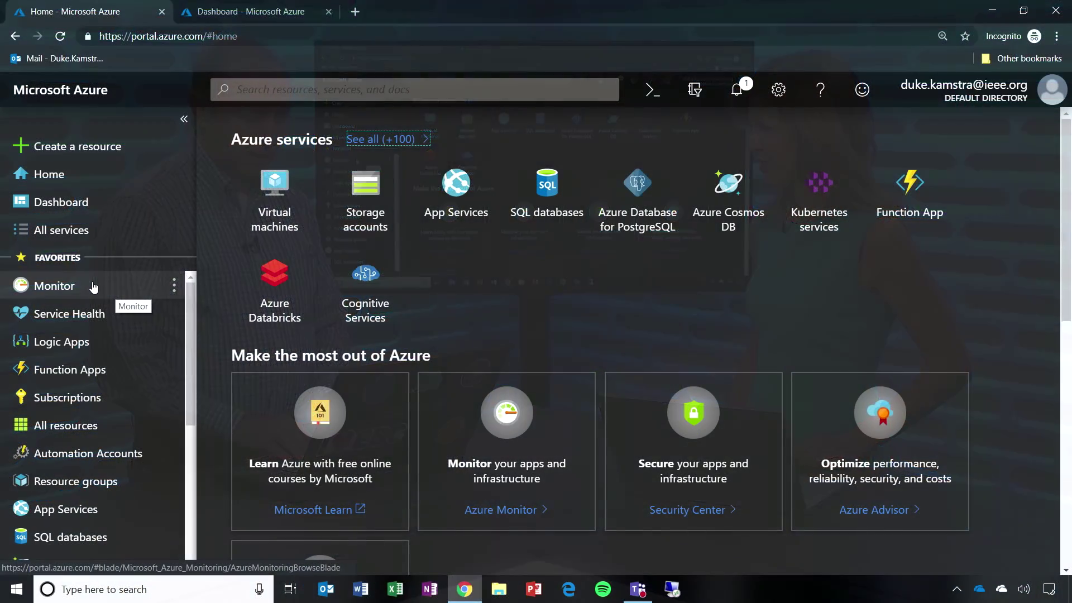
Open a blank Add action group form from Monitor's Alerts and its action groups list
left_click(54, 285)
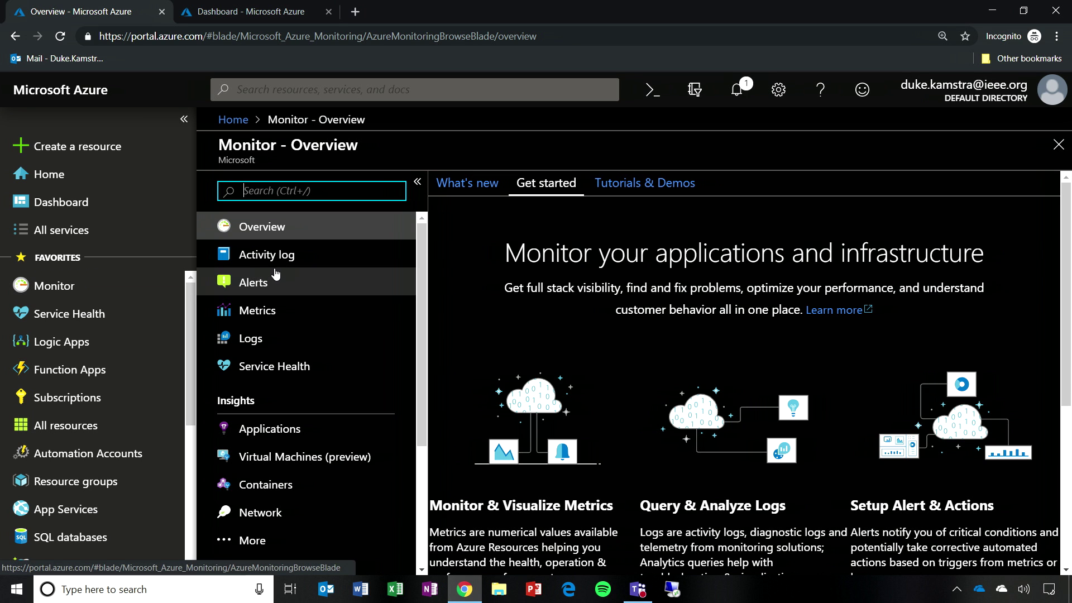
left_click(268, 289)
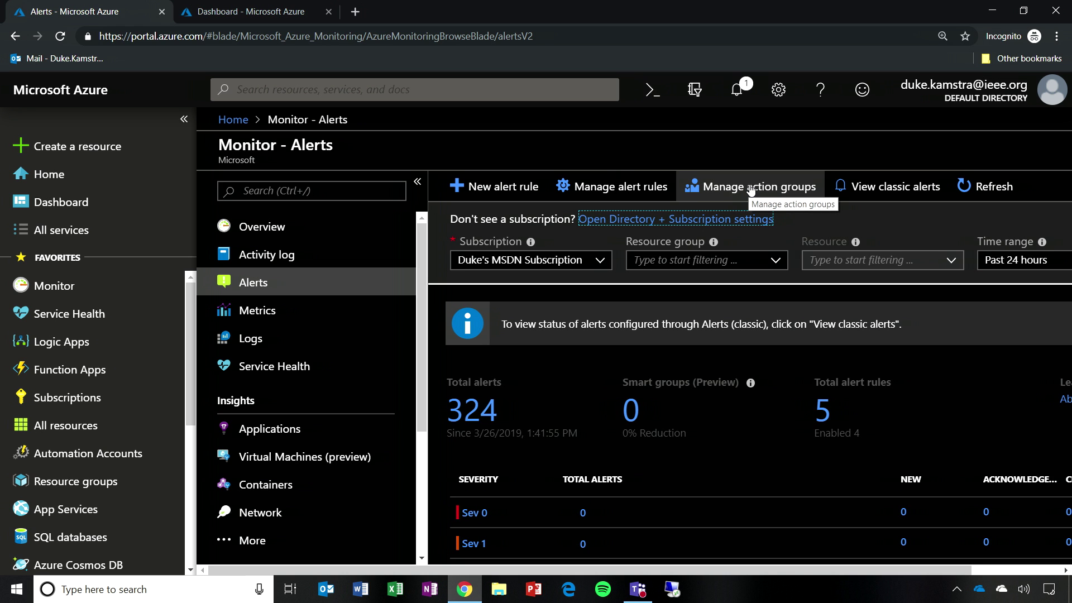
left_click(752, 189)
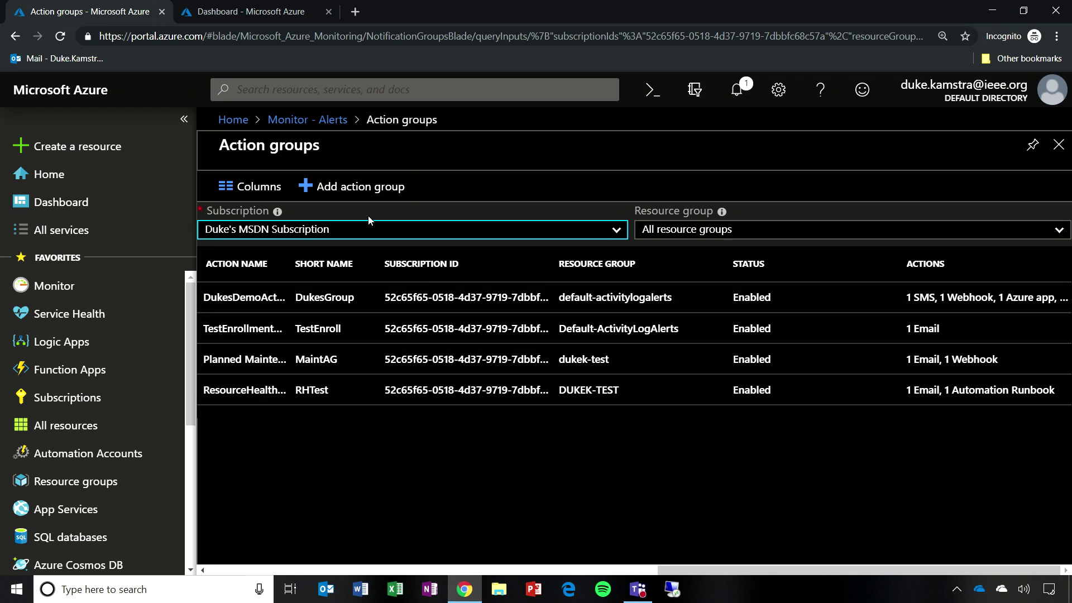
left_click(367, 186)
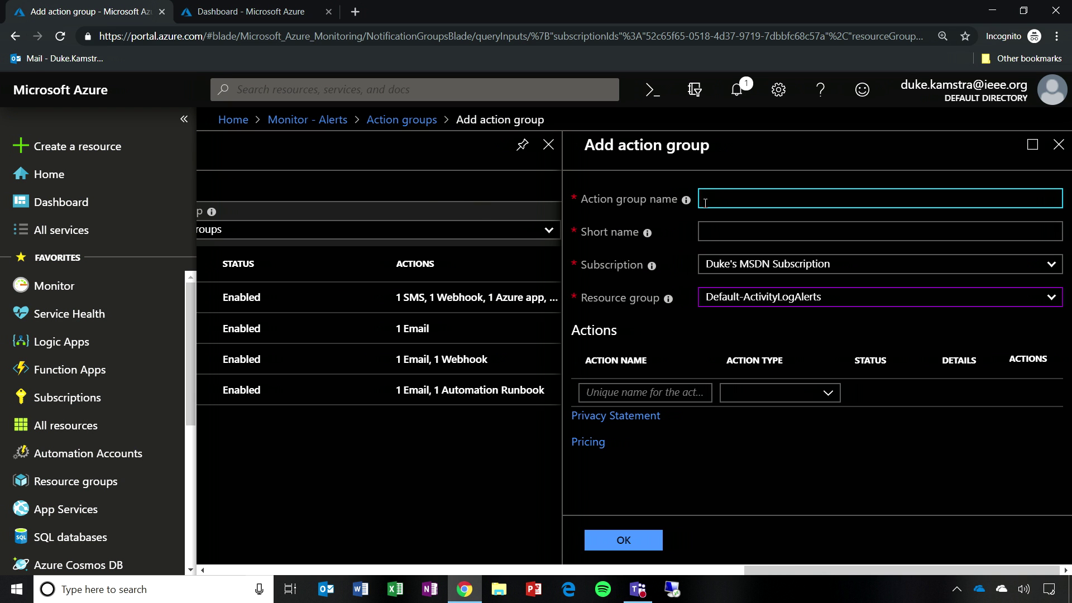
type("annel")
type("9Demo")
Name the action group Channel9Demo with short name 9Demo in resource group Channel9Demo
key("Tab")
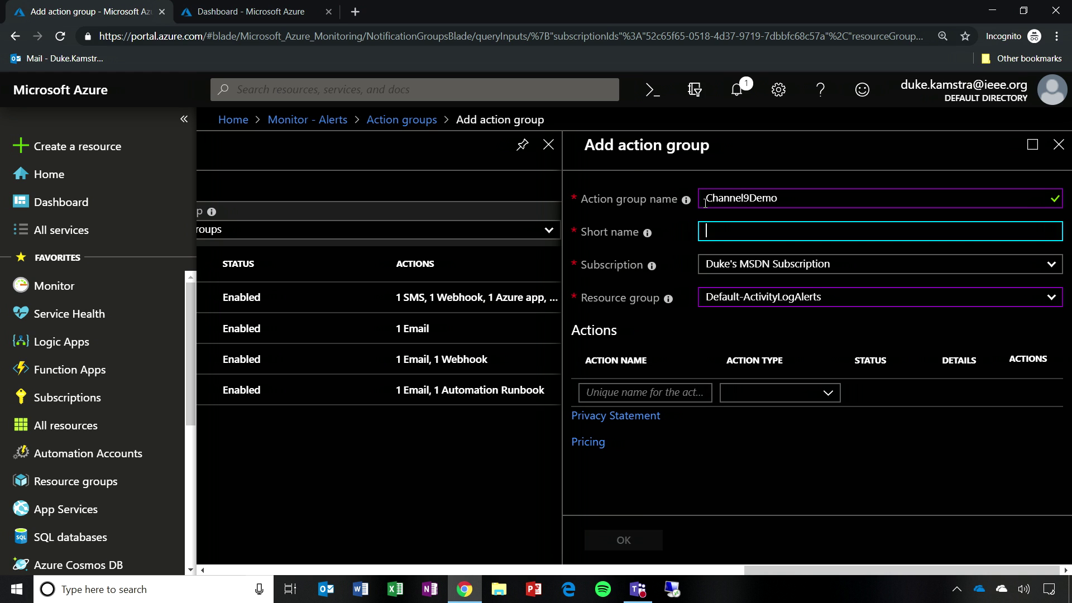
type("Demo")
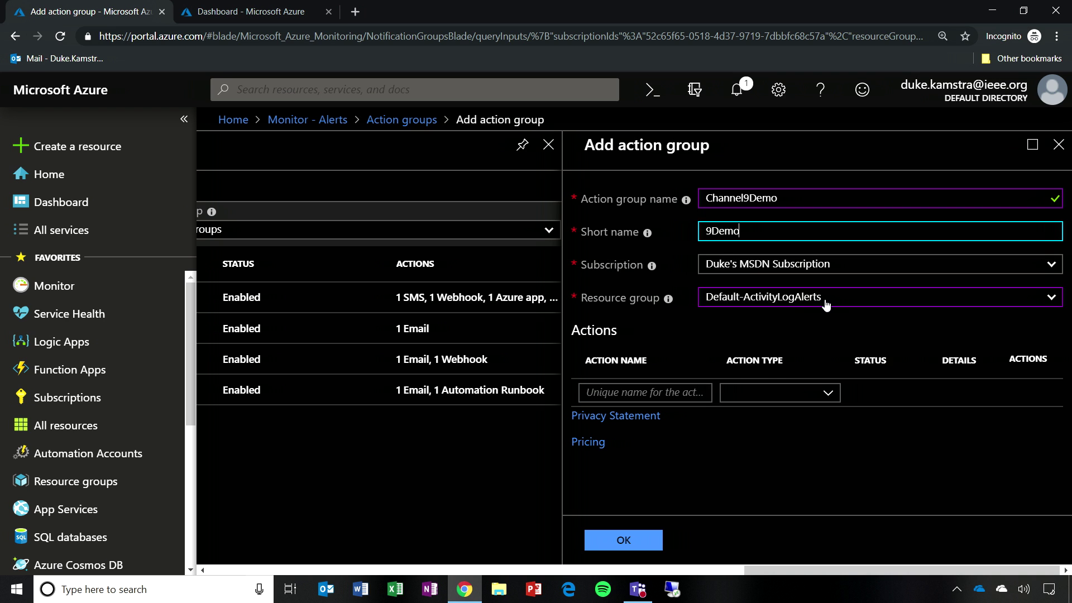
left_click(825, 305)
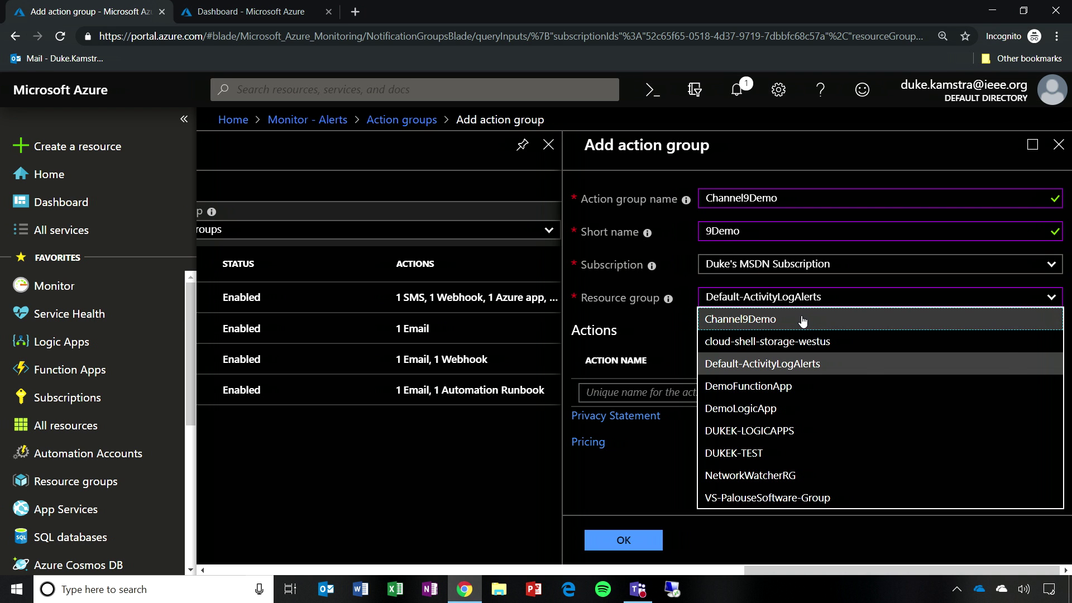
left_click(801, 319)
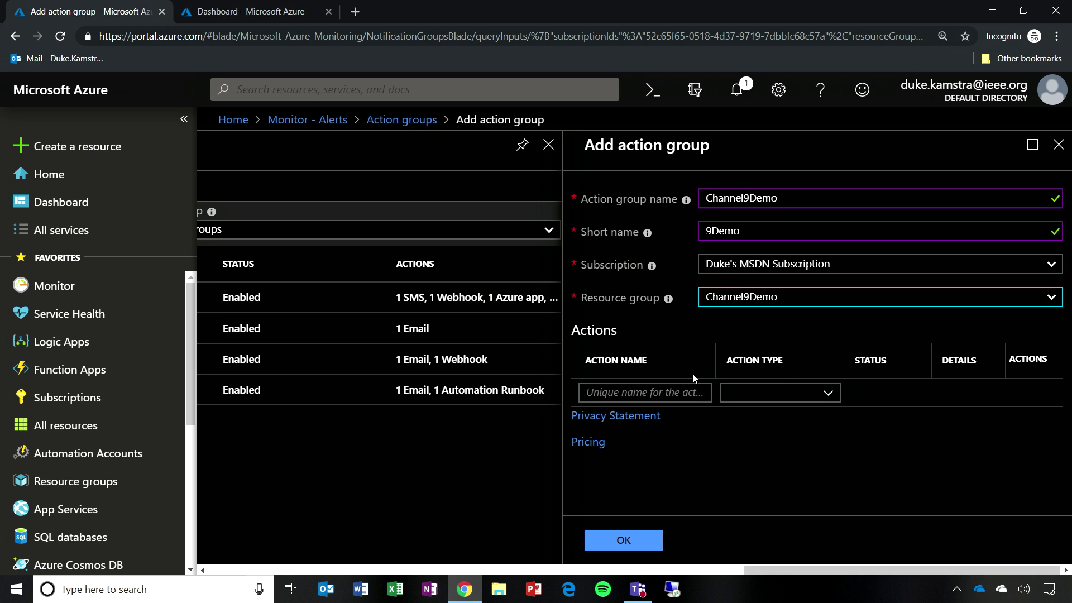
left_click(672, 392)
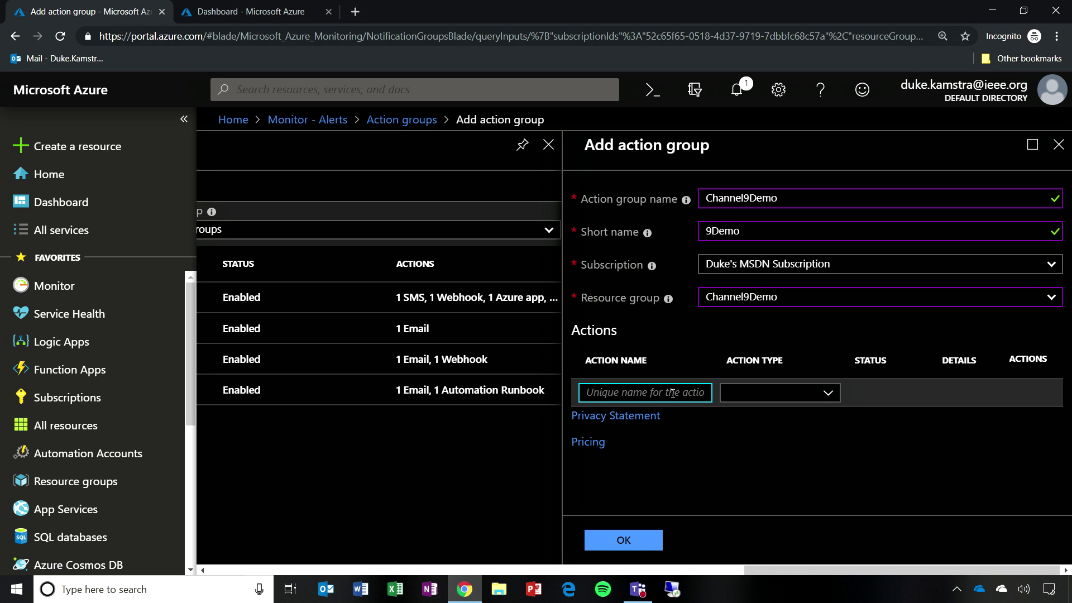
type("duke")
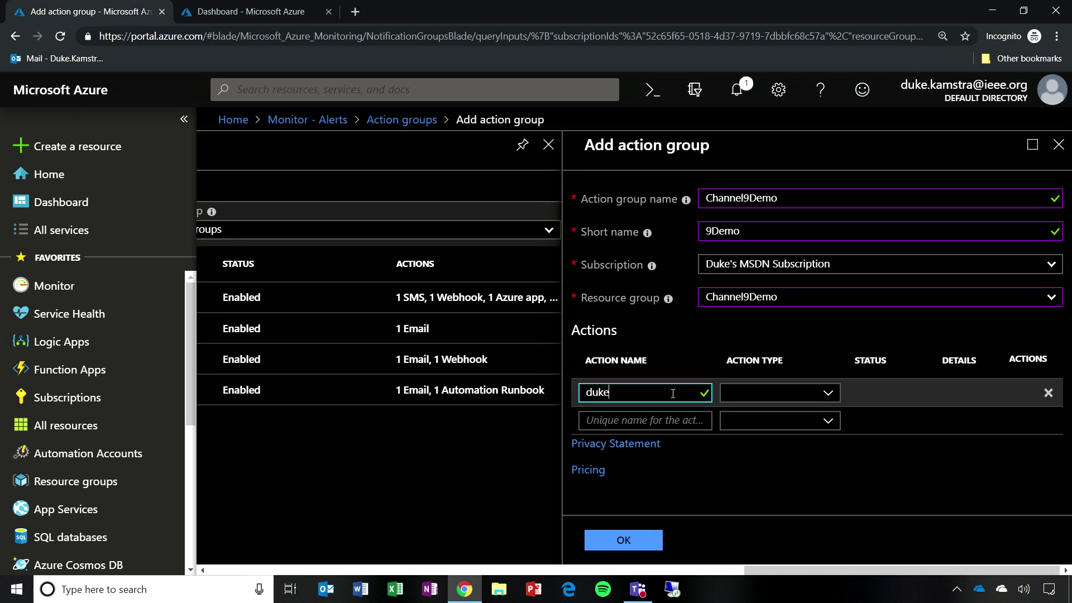
type("Num")
type("bers")
Add a first action named dukeNumbers of type Email/SMS/Push/Voice
left_click(761, 394)
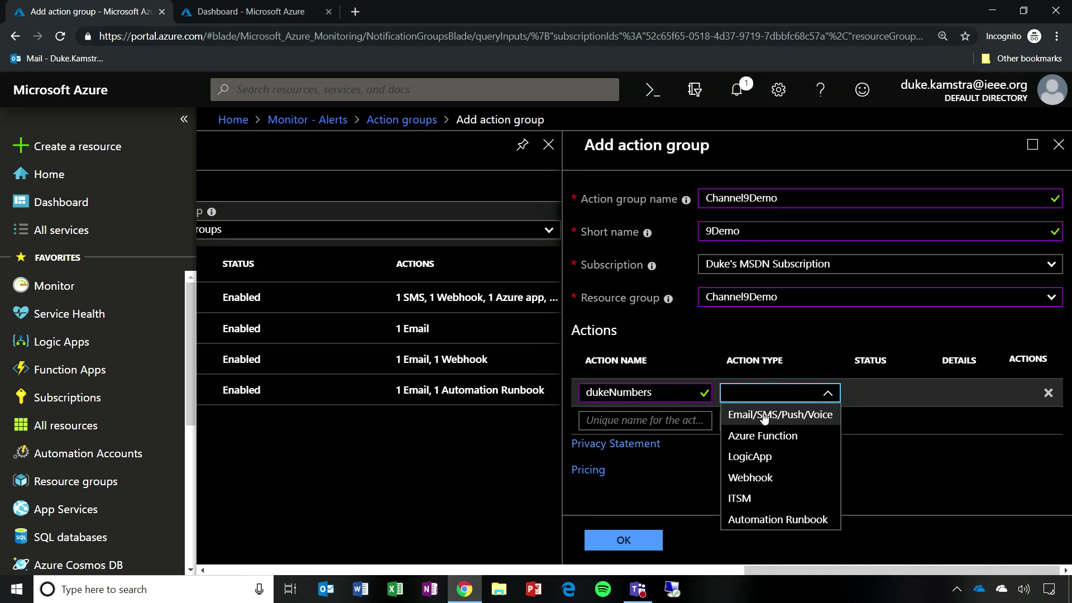
left_click(765, 414)
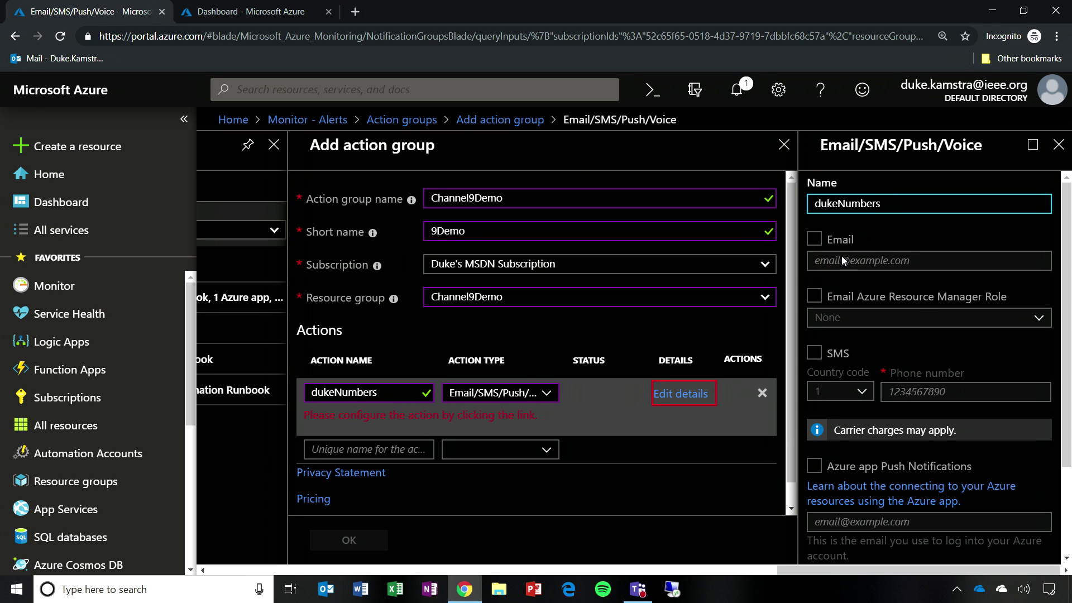
Turn on email to an address, emailing the Monitoring Contributor role, and SMS for dukeNumbers
left_click(814, 239)
left_click(853, 266)
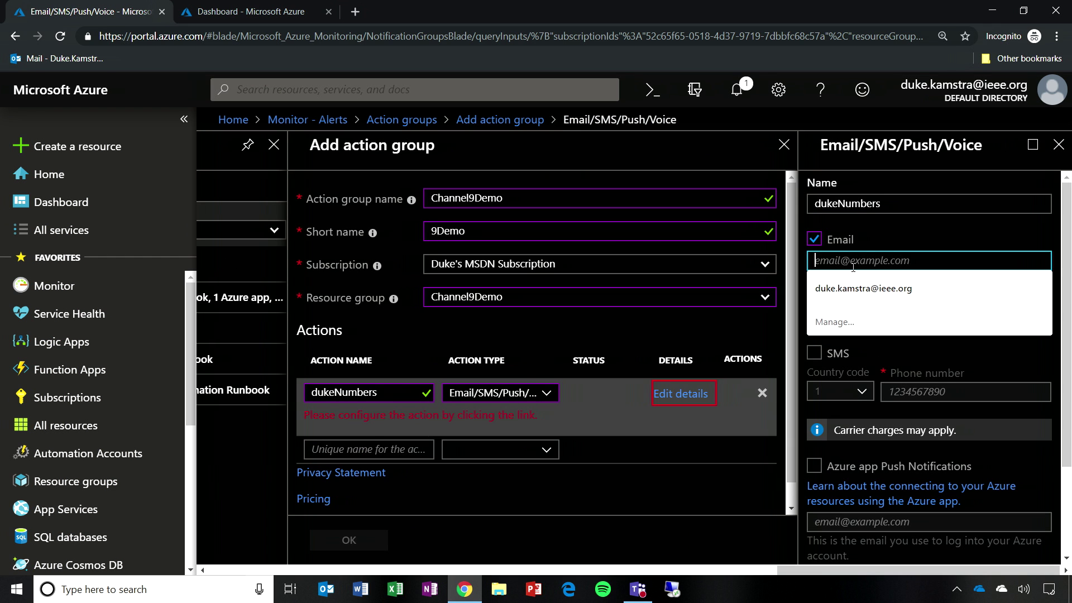
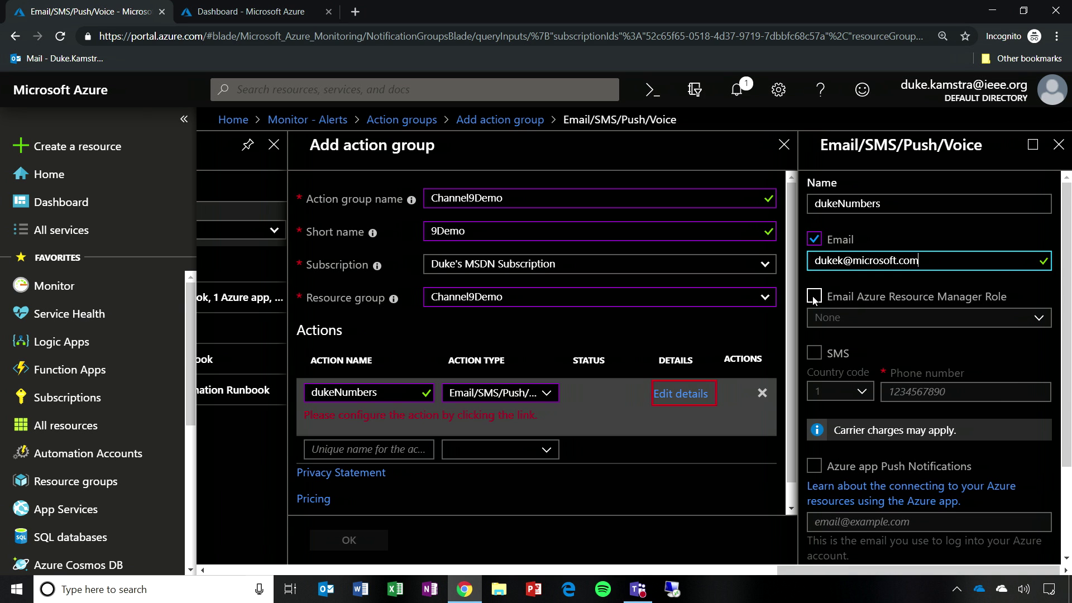
left_click(814, 299)
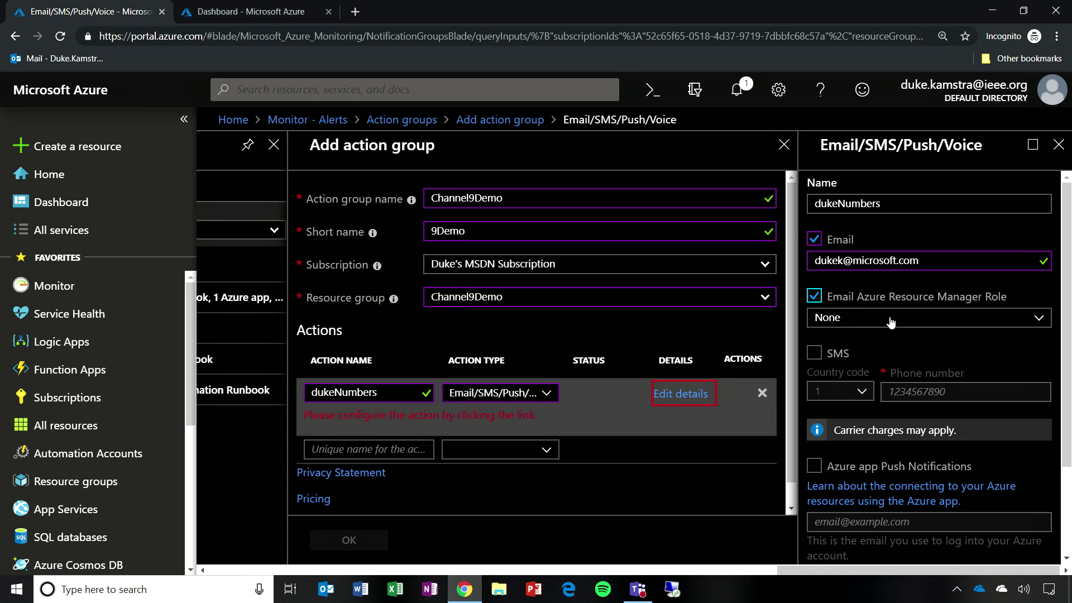
left_click(939, 321)
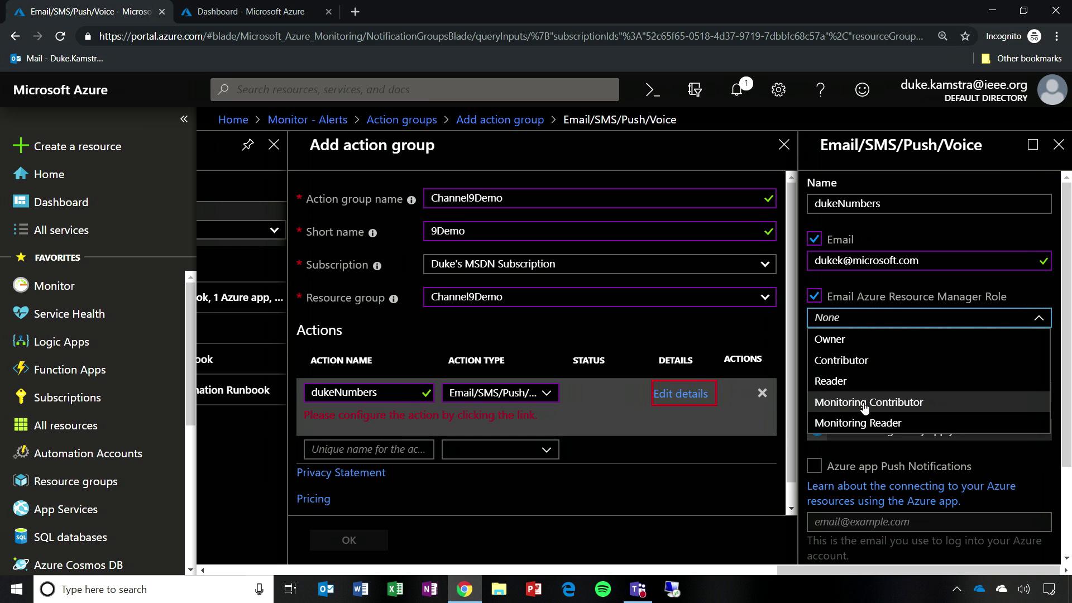
left_click(867, 410)
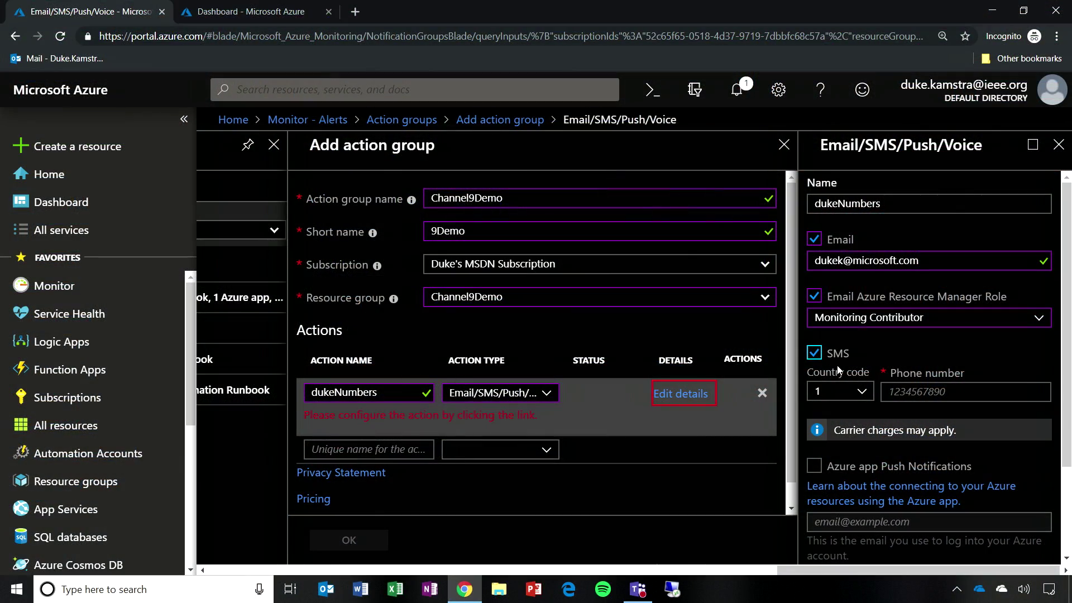
Leave the SMS number empty, turn SMS off, and save dukeNumbers' email and role settings
left_click(860, 393)
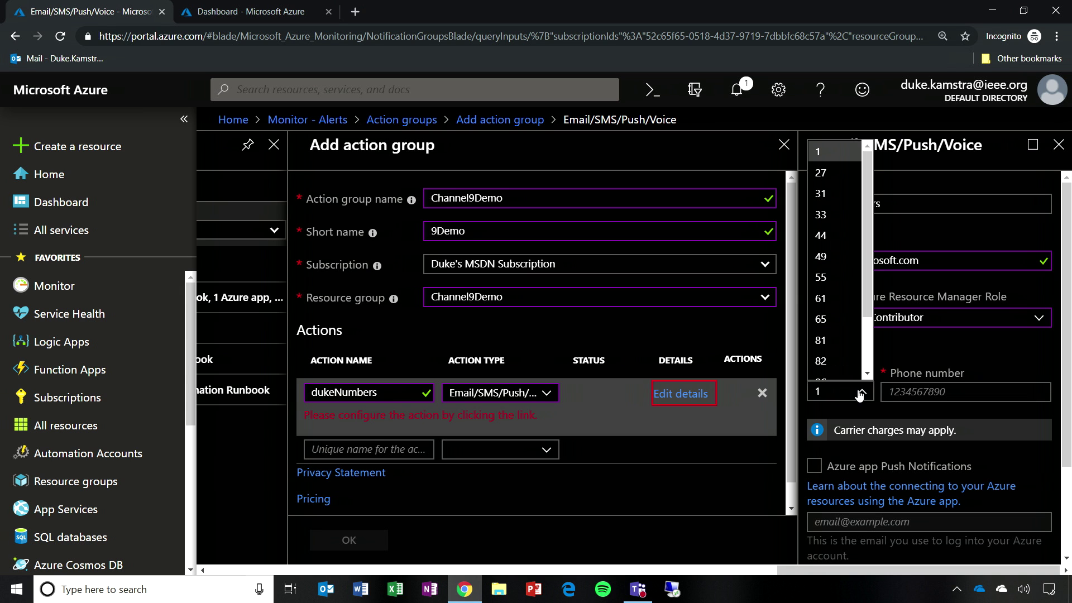
left_click(895, 352)
left_click(901, 391)
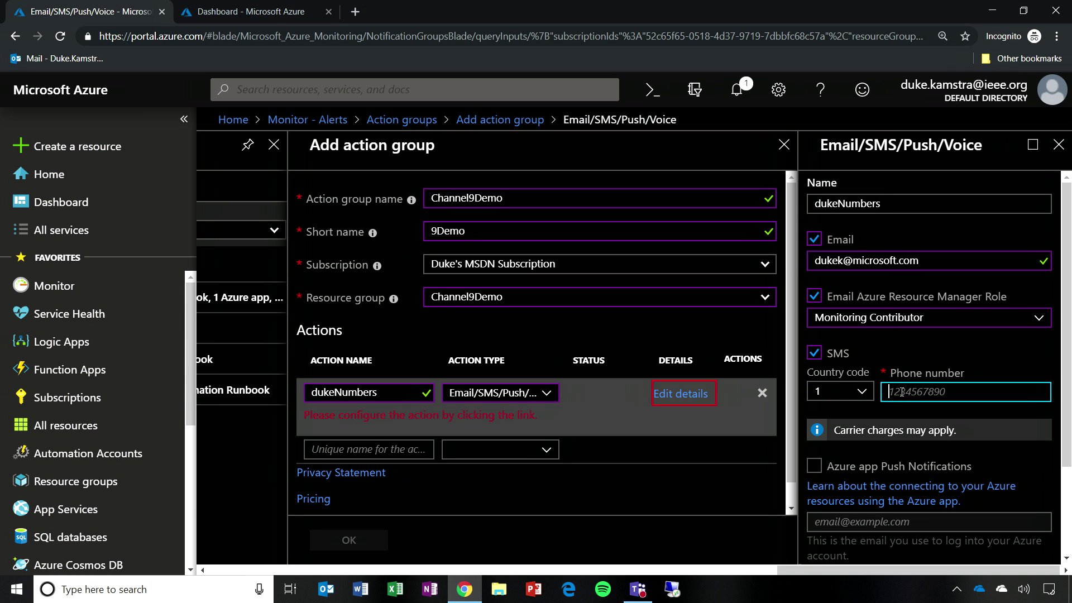
left_click(905, 342)
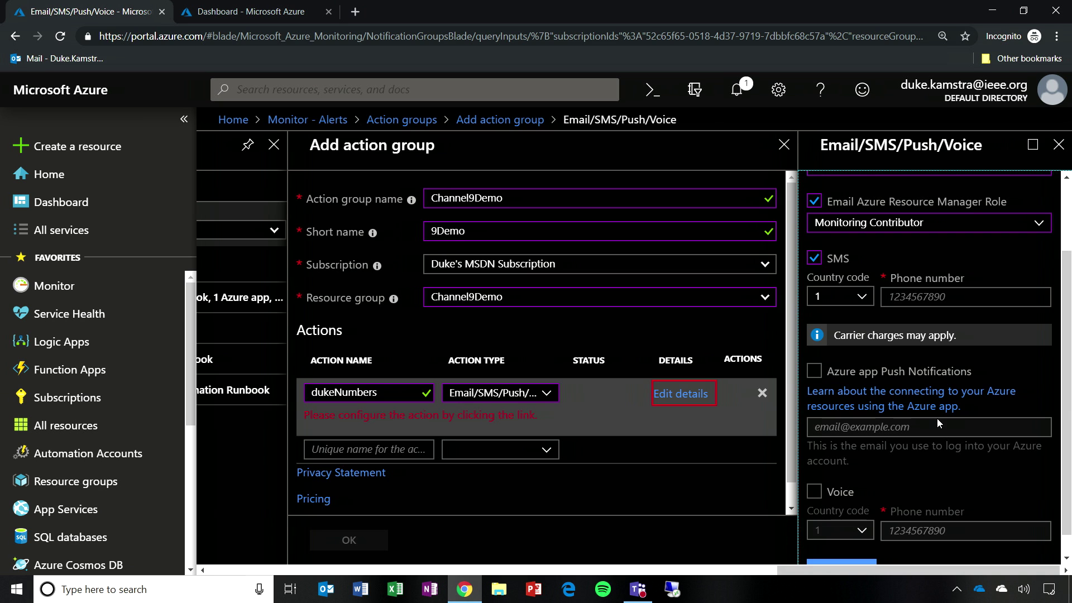
scroll(1069, 418, "down", 1)
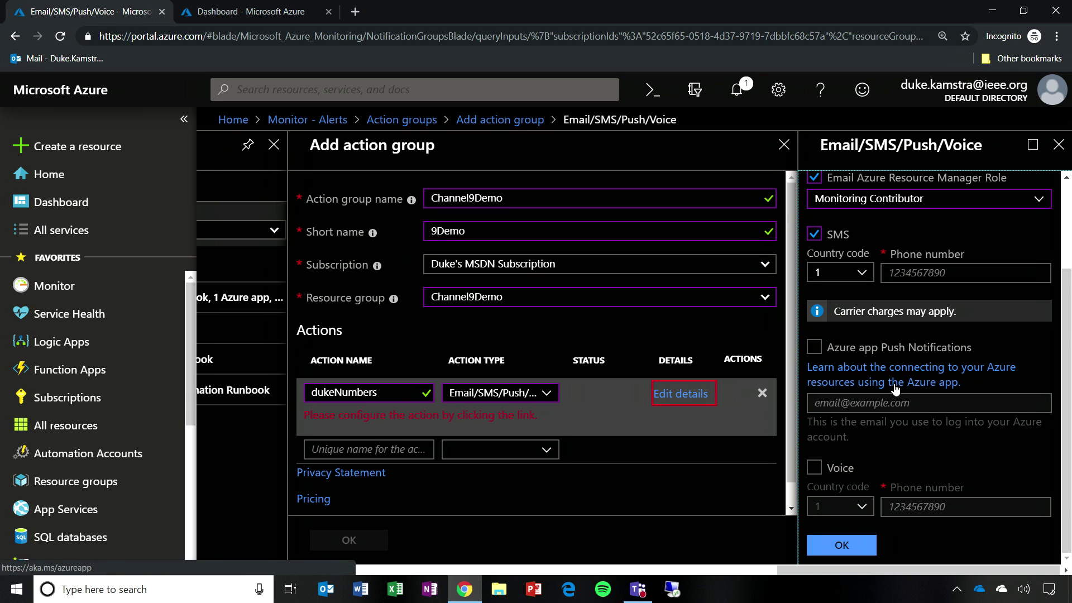
left_click(840, 236)
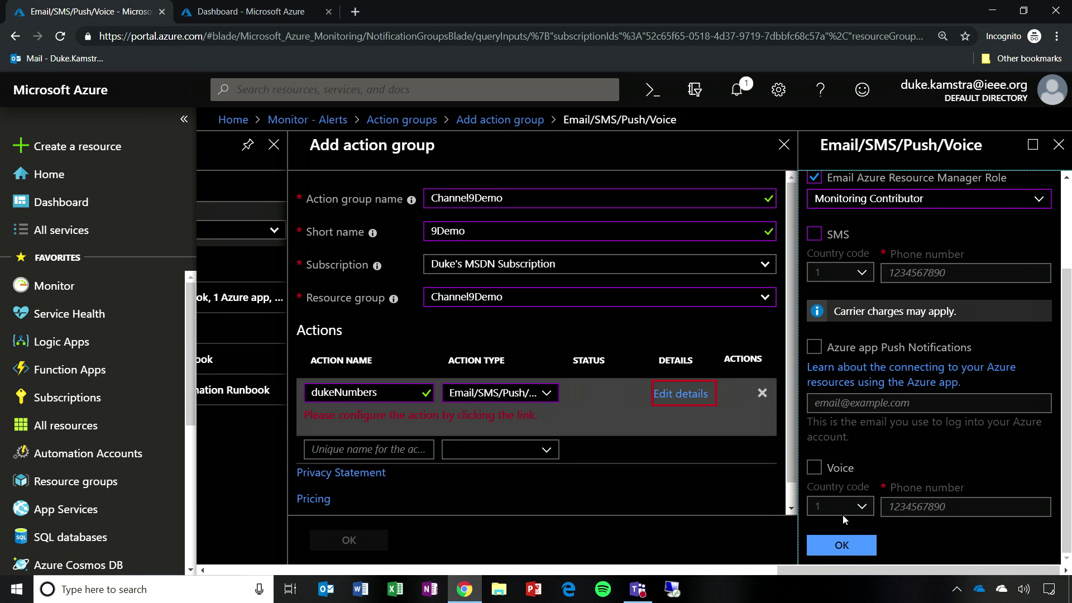
left_click(842, 545)
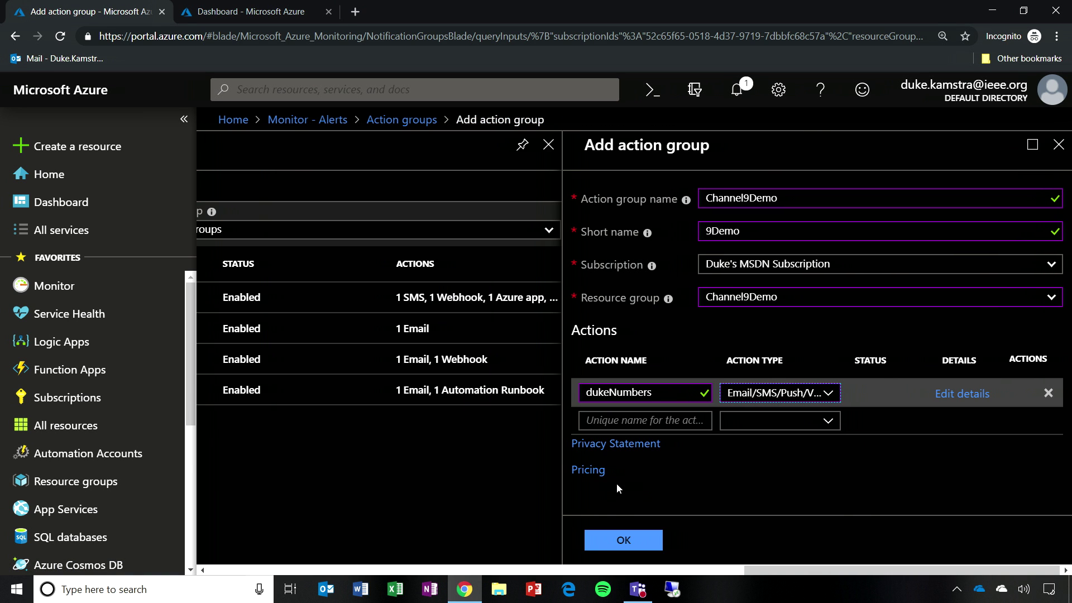
Add a second action named dukeWebhook with action type Webhook
left_click(661, 421)
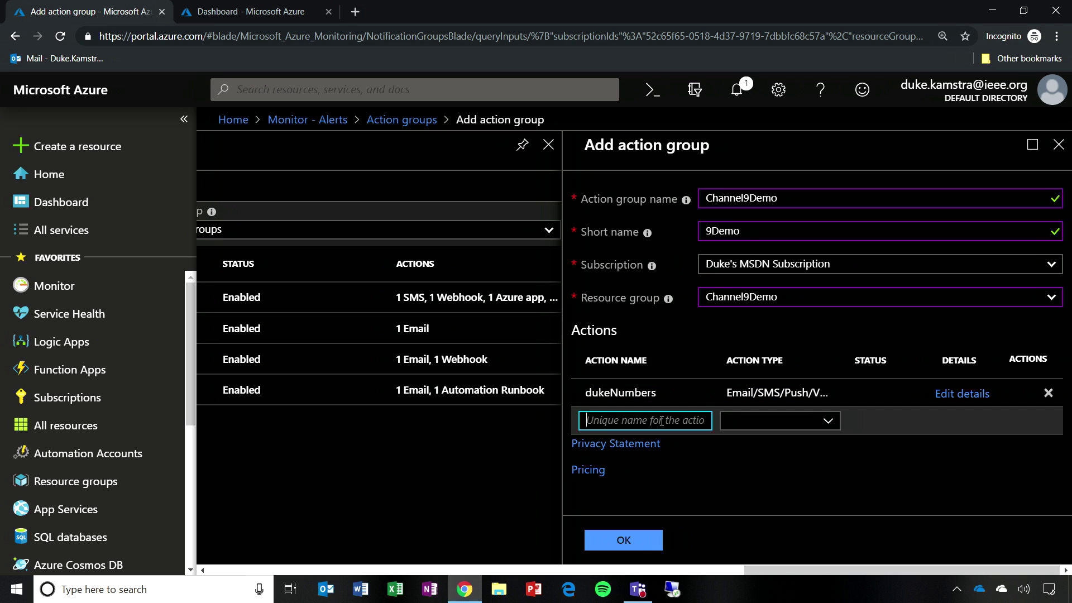
type("dukeWe")
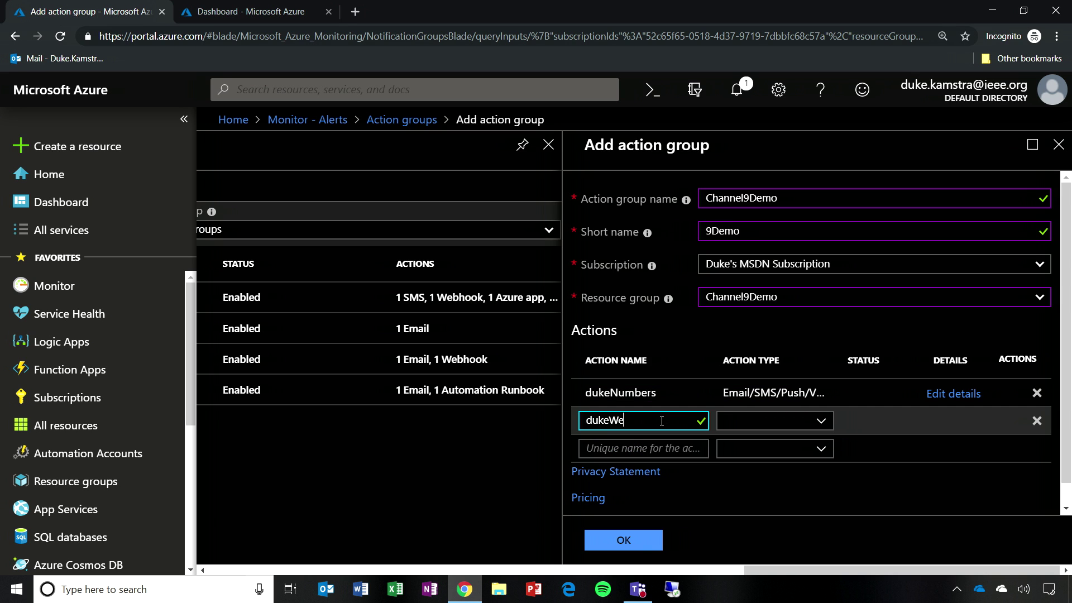
type("bhook")
left_click(827, 421)
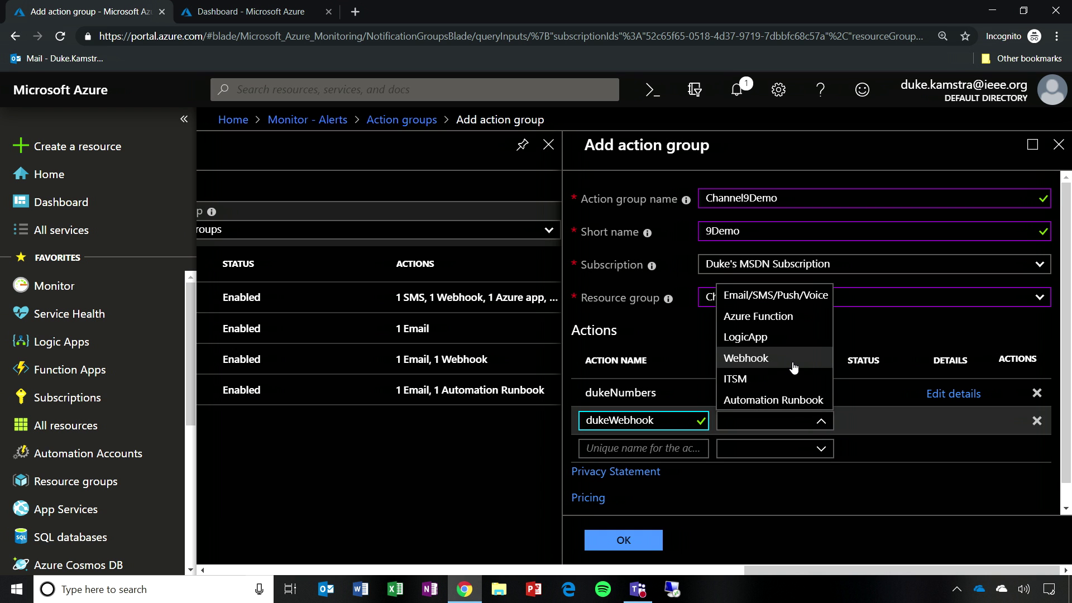
left_click(793, 358)
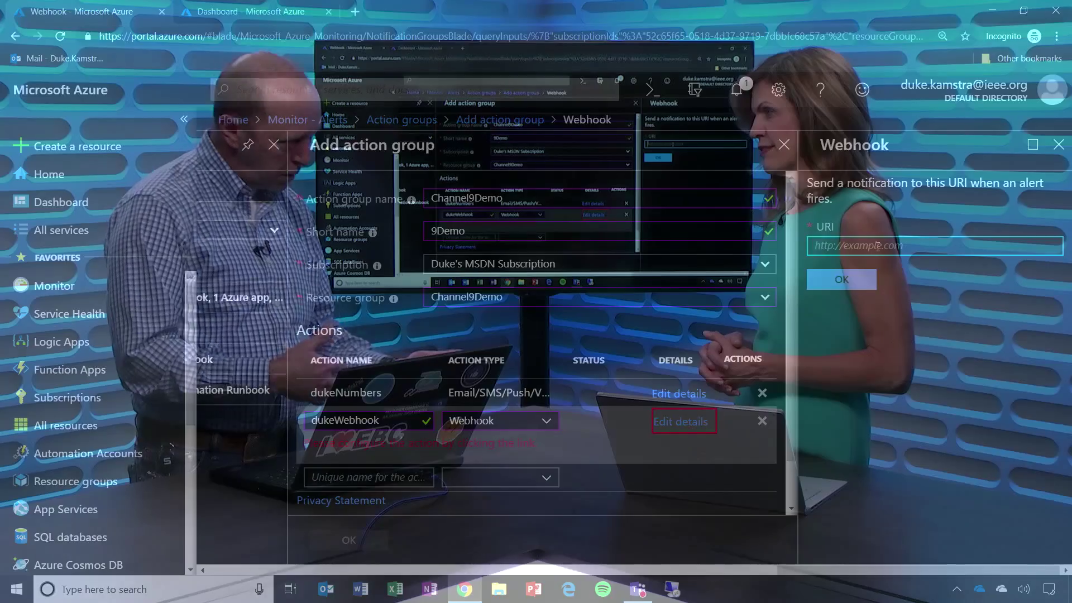
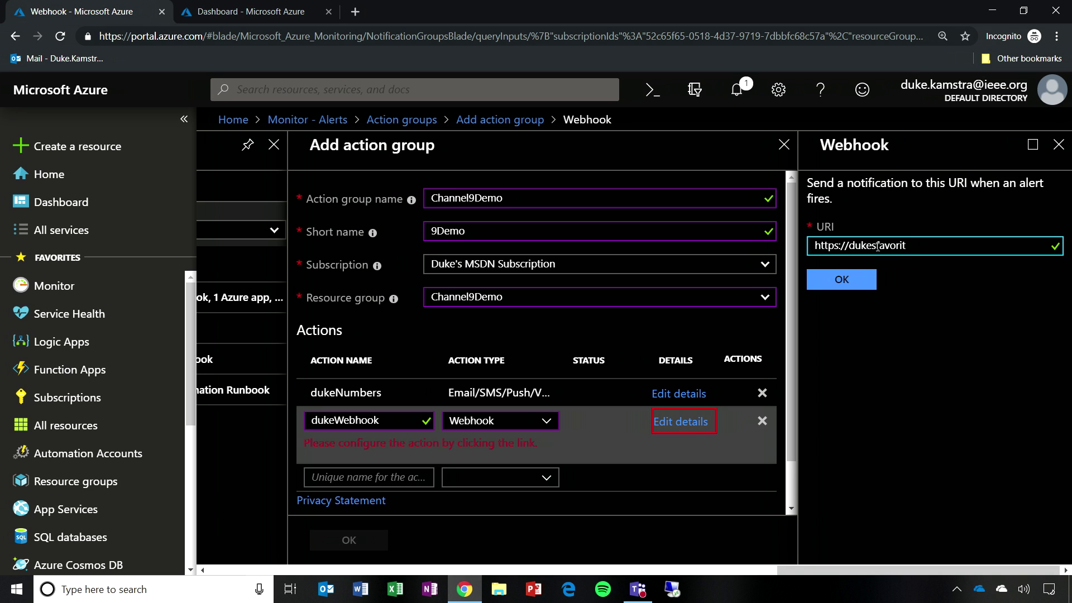
left_click(841, 281)
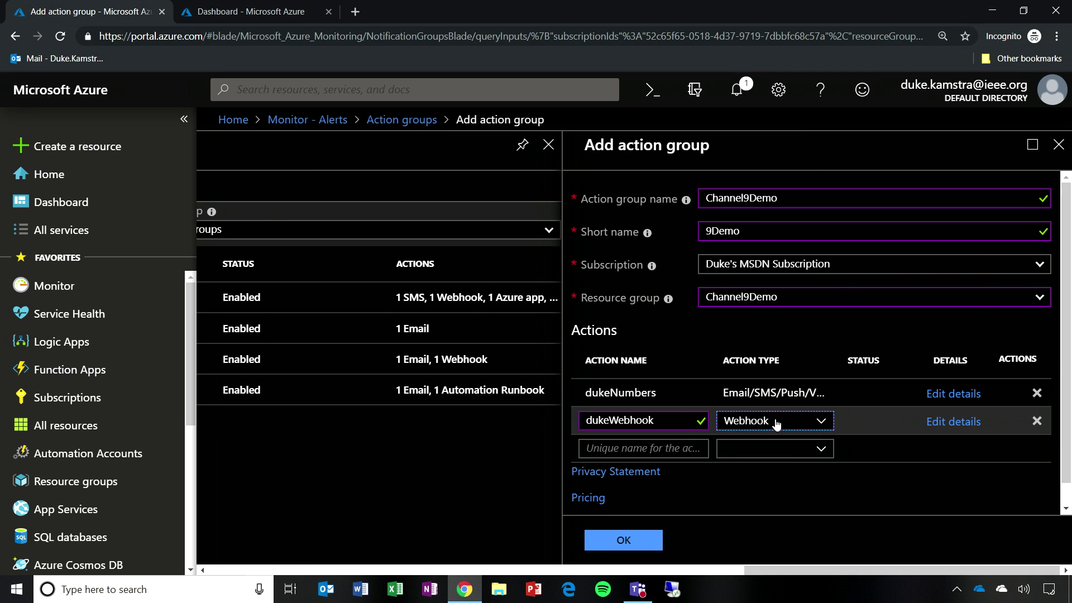
left_click(823, 452)
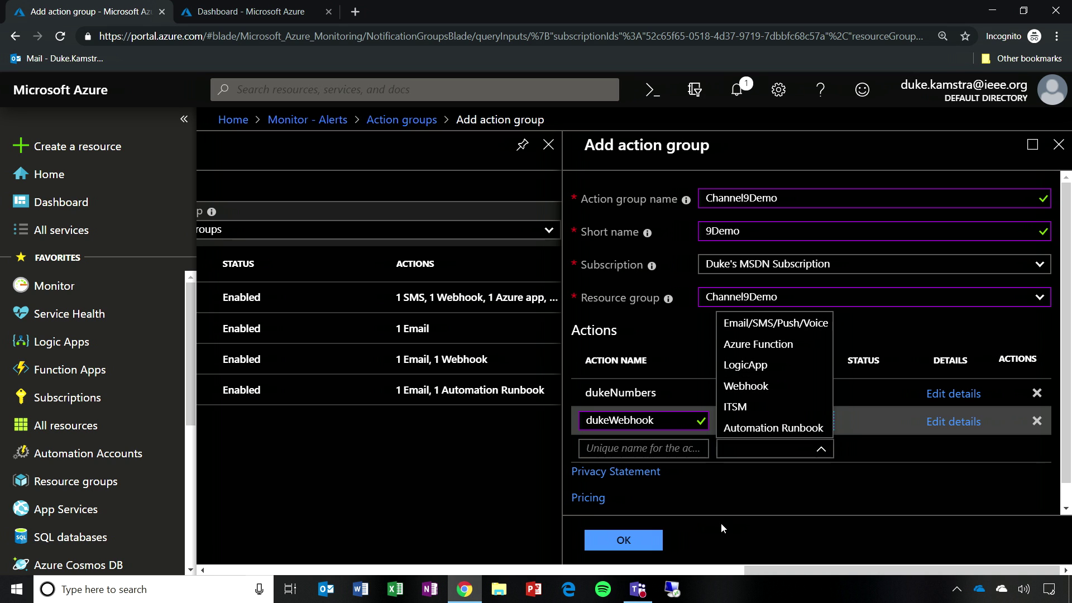
key("Return")
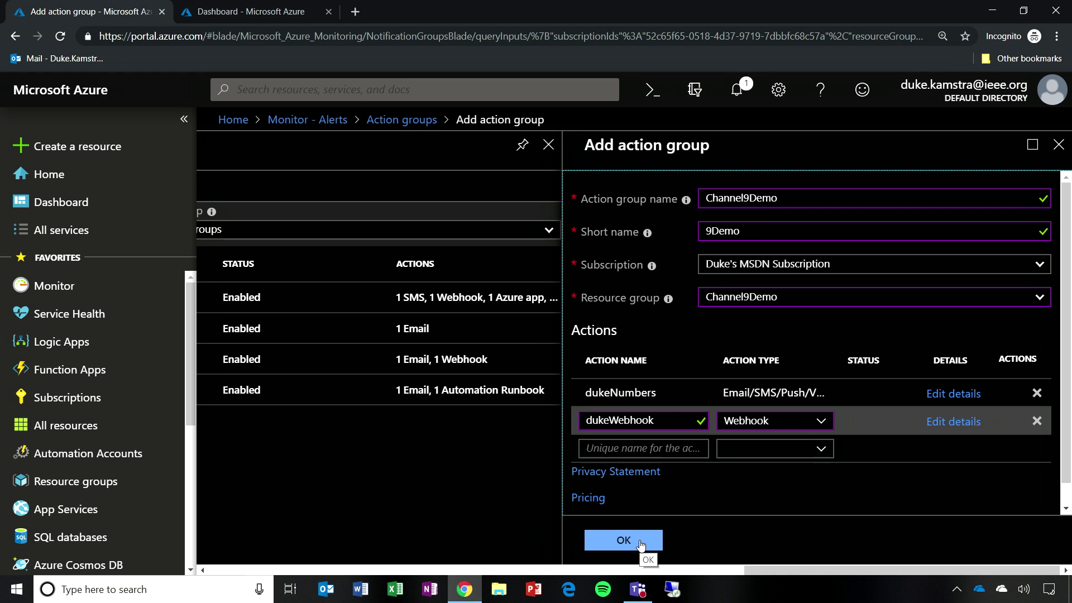
Create the Channel9Demo action group and switch to the Service Health alerts tab
left_click(640, 540)
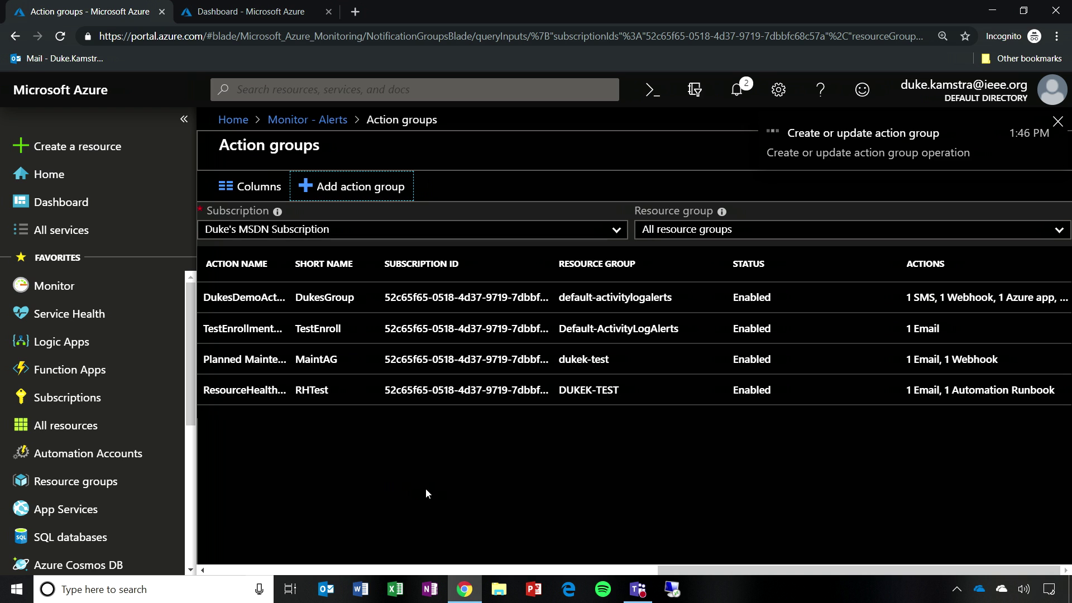
left_click(326, 380)
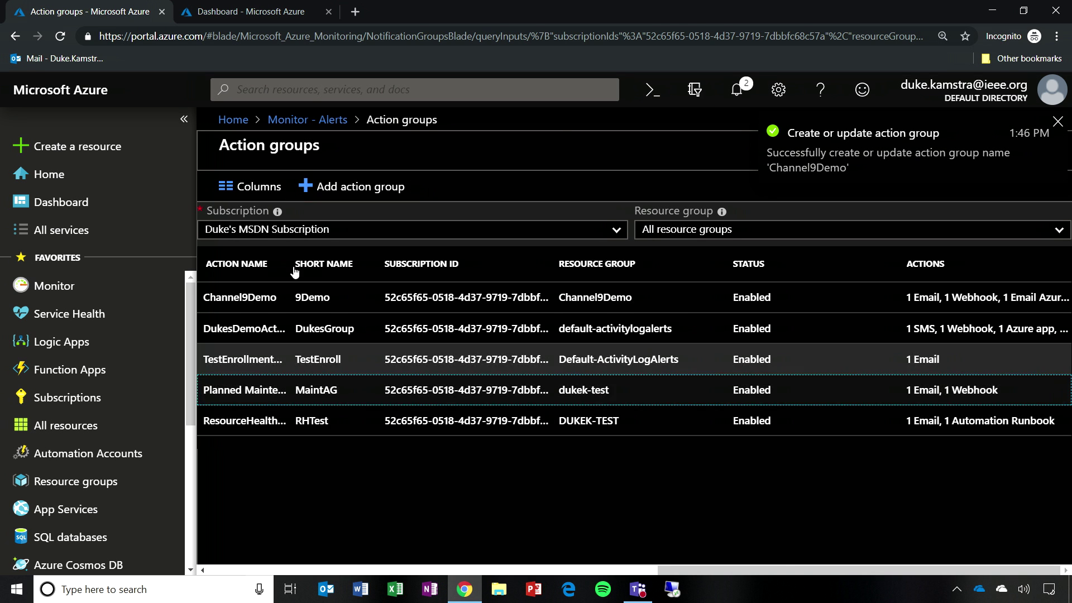
left_click(265, 12)
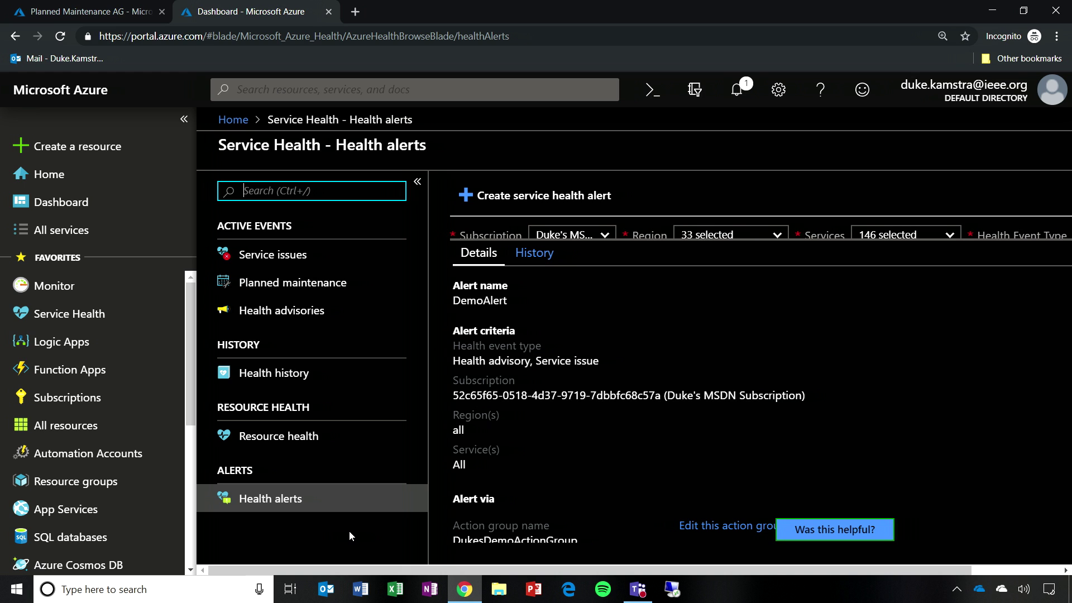
Begin a Create rule form for a service health alert from the Health alerts list
left_click(305, 506)
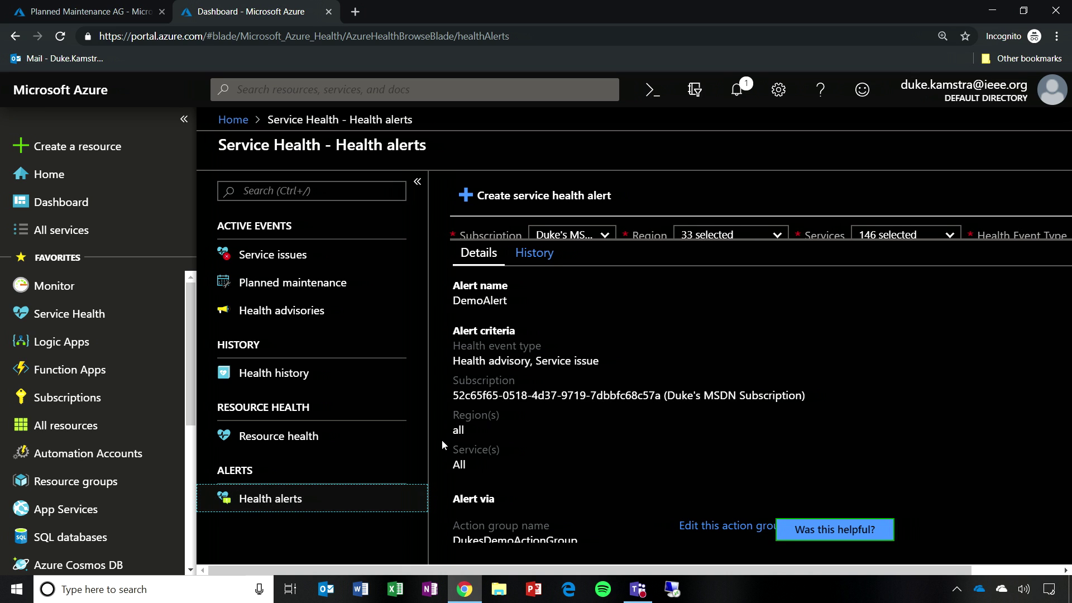
left_click(559, 201)
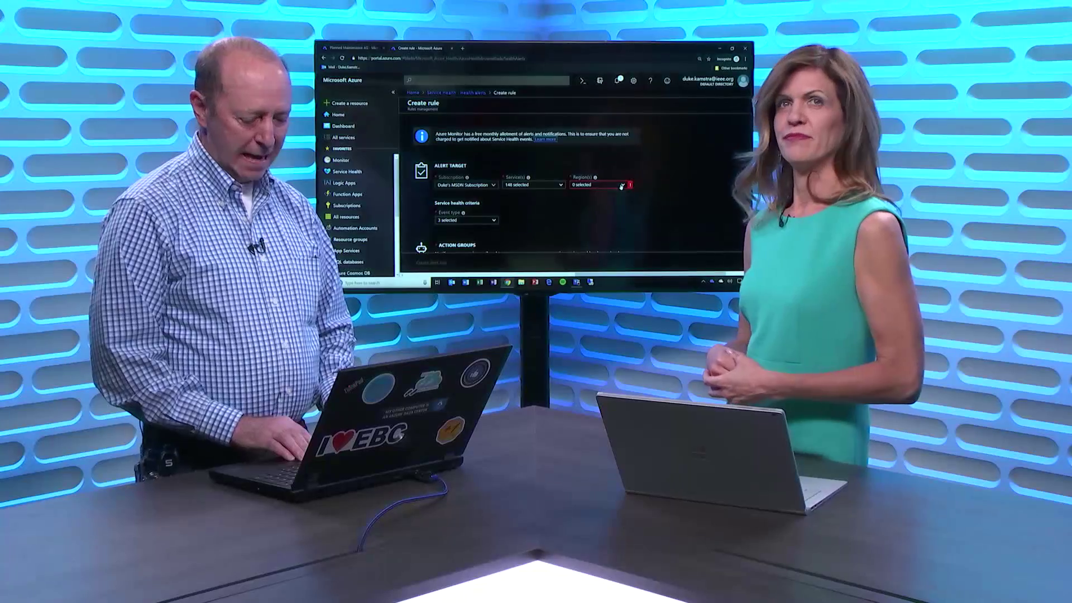
left_click(622, 185)
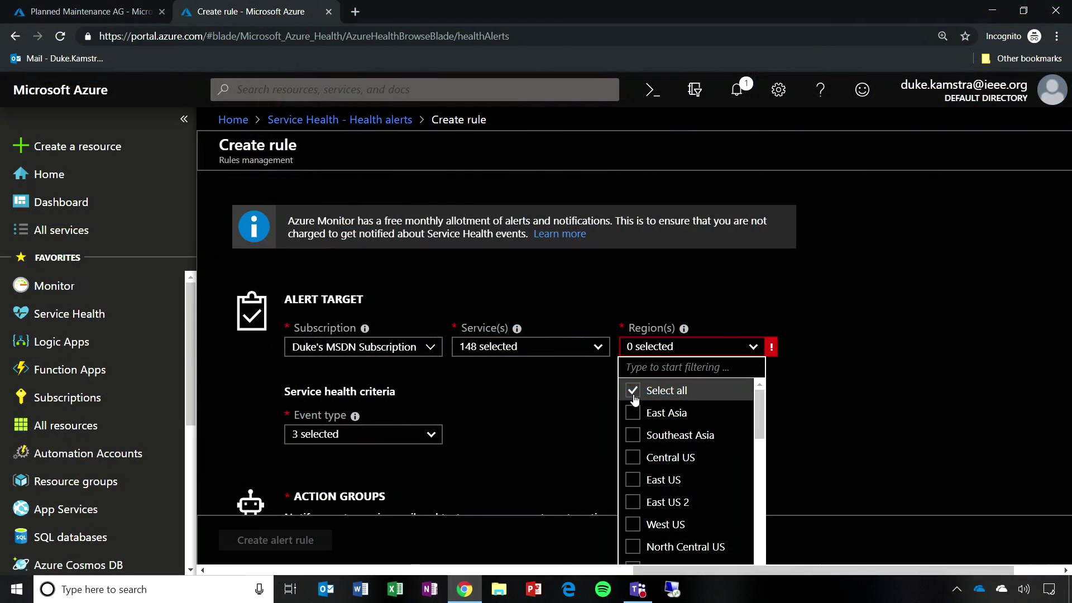
Select all 33 regions, keep all 148 services and 3 event types, then choose an action group
left_click(633, 391)
left_click(553, 385)
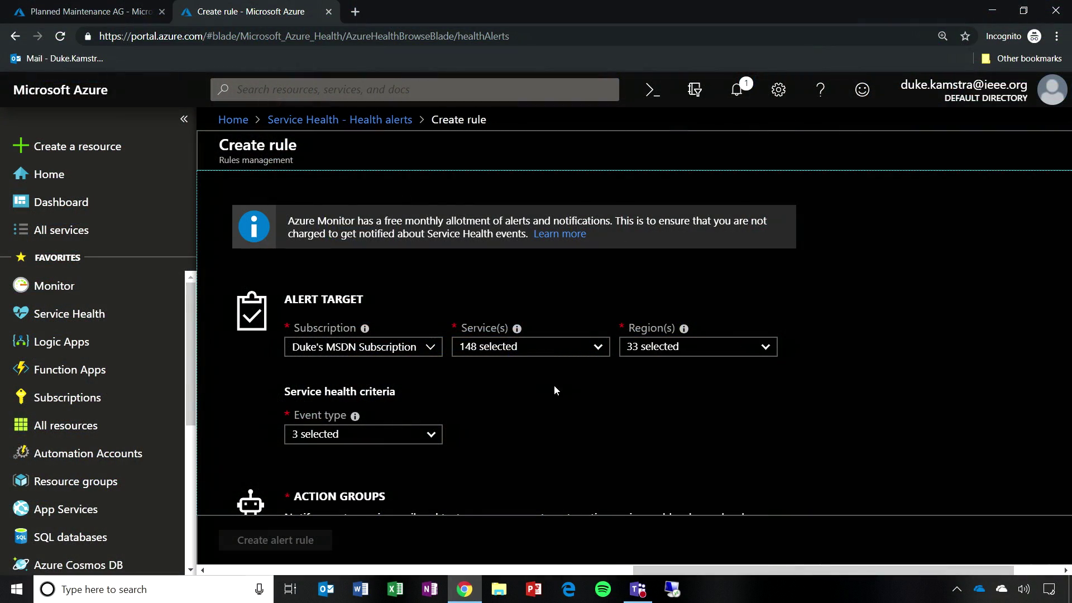
left_click(597, 348)
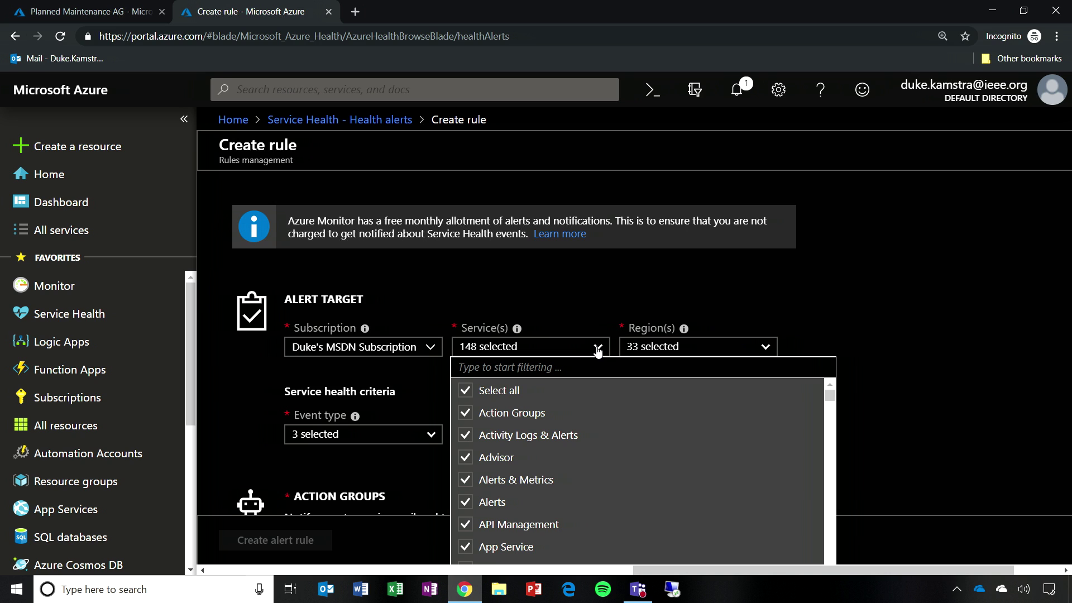
left_click(894, 350)
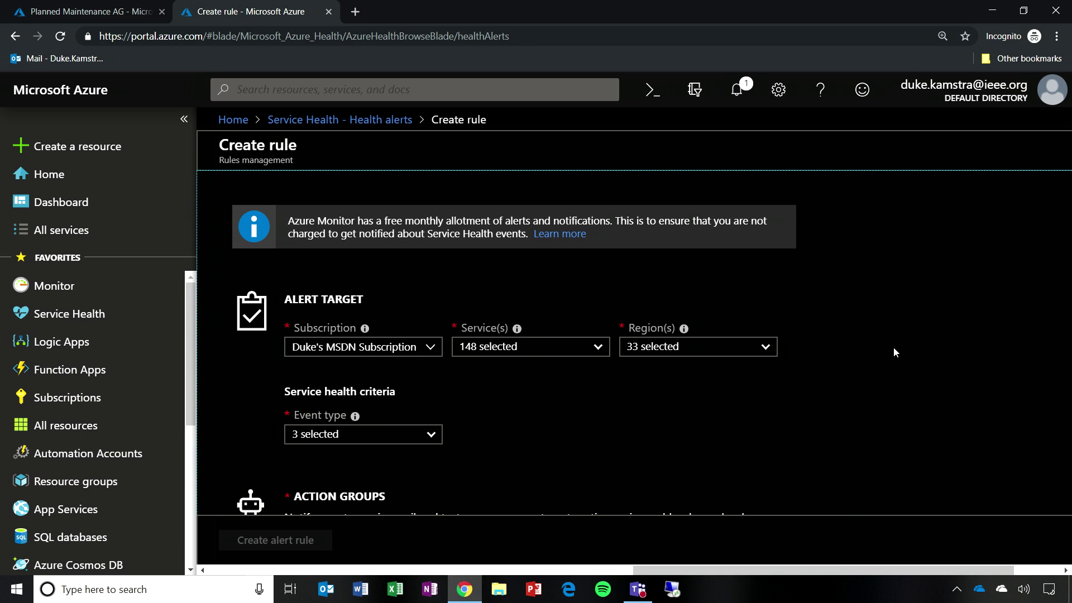
left_click(431, 445)
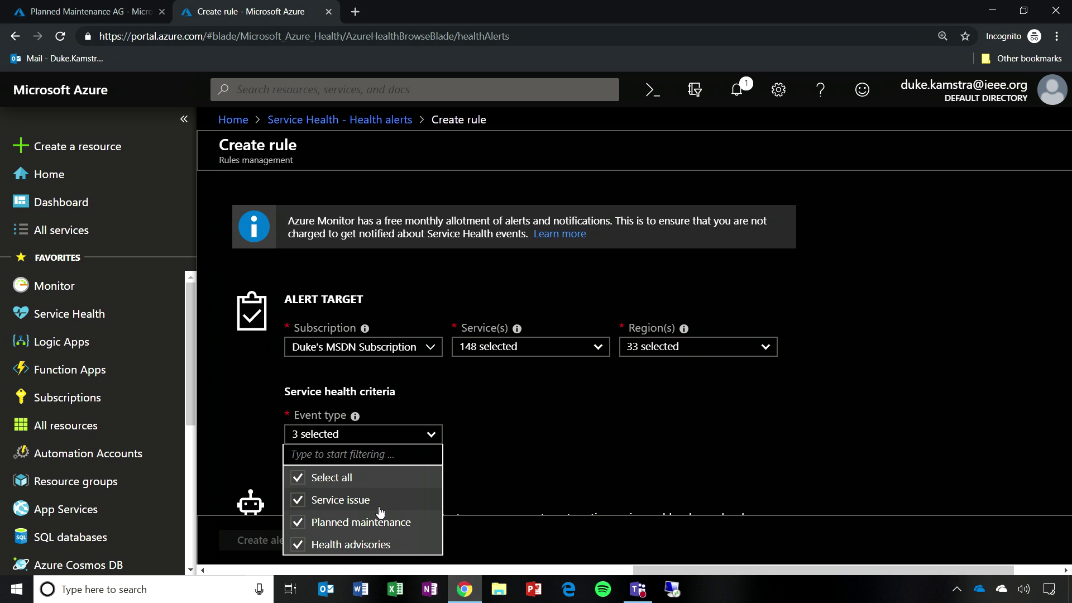
left_click(523, 479)
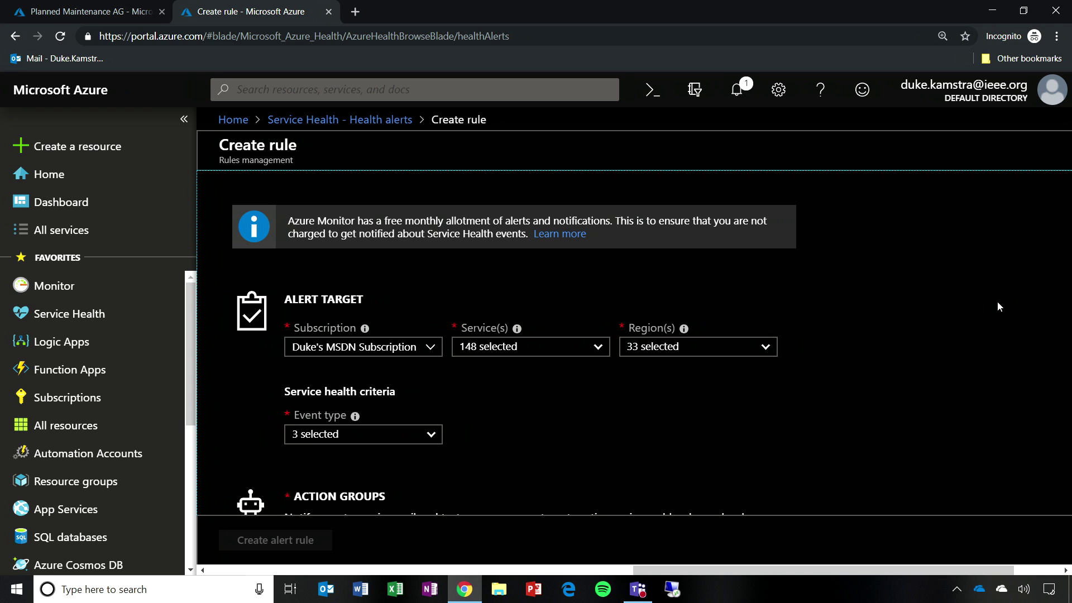
scroll(987, 352, "down", 2)
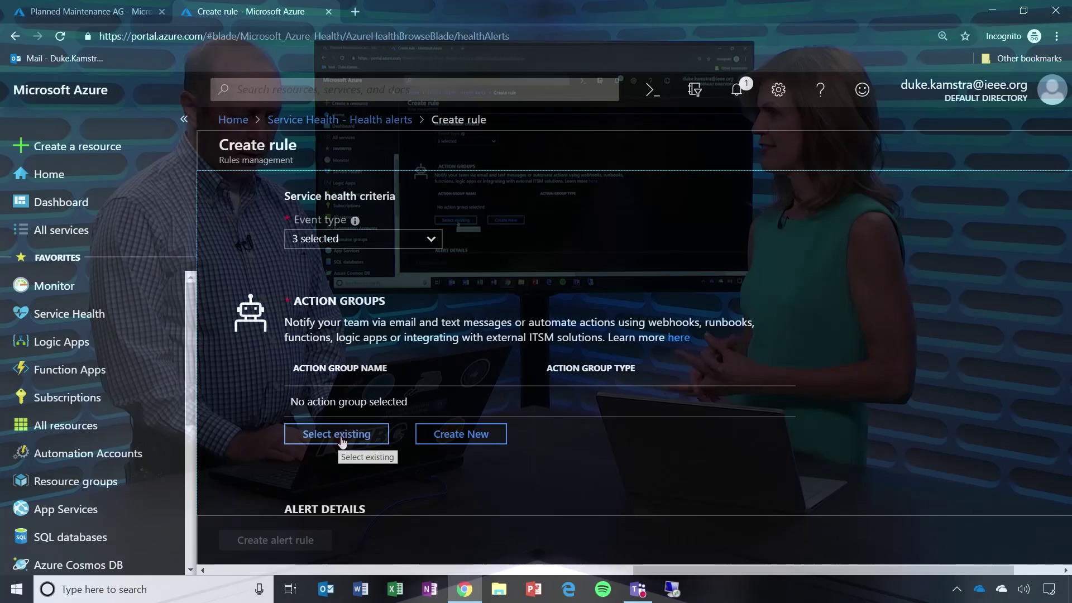
left_click(341, 440)
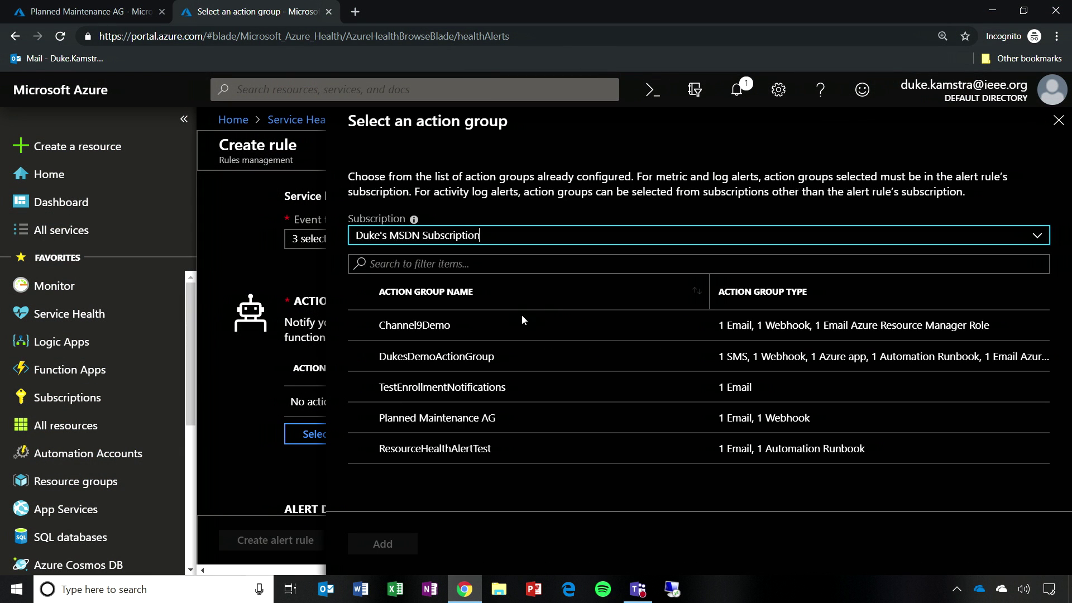
Pick the existing Channel9Demo action group and add it to the alert rule
mouse_move(469, 325)
left_click(462, 332)
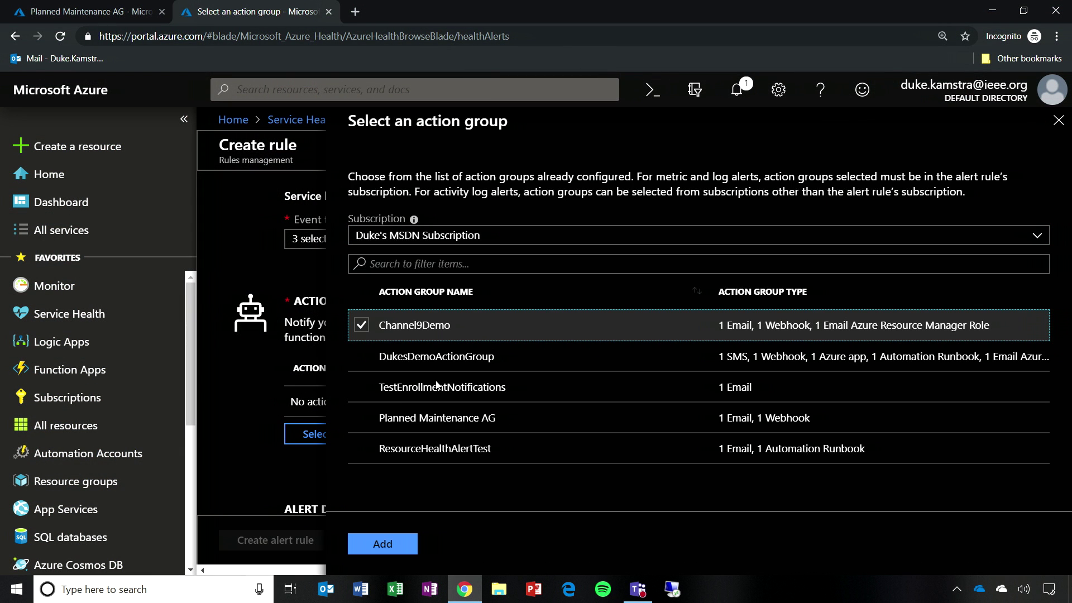
left_click(385, 544)
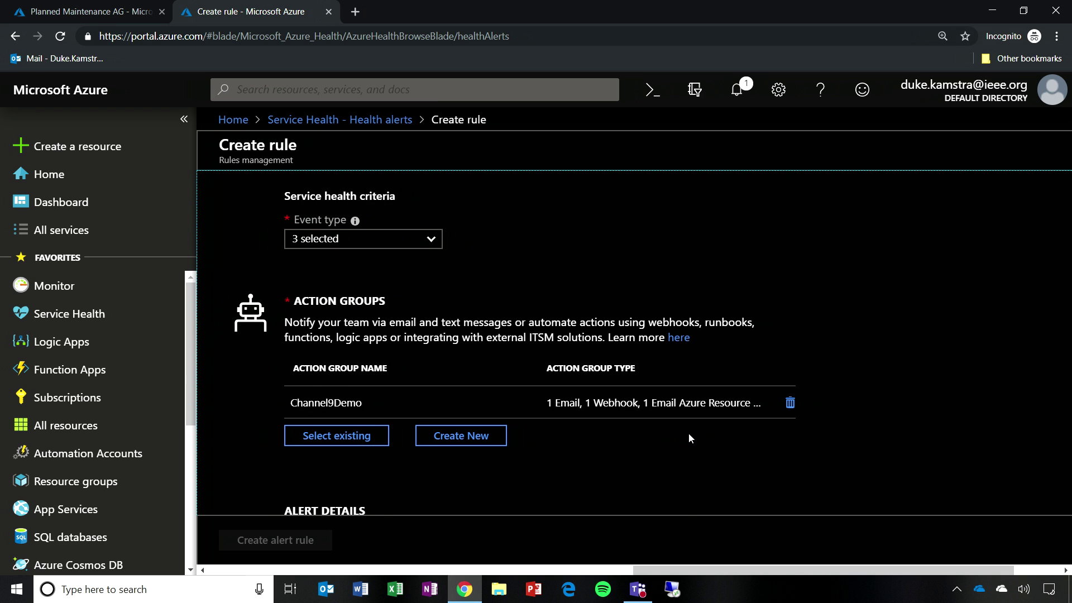
scroll(688, 438, "down", 2)
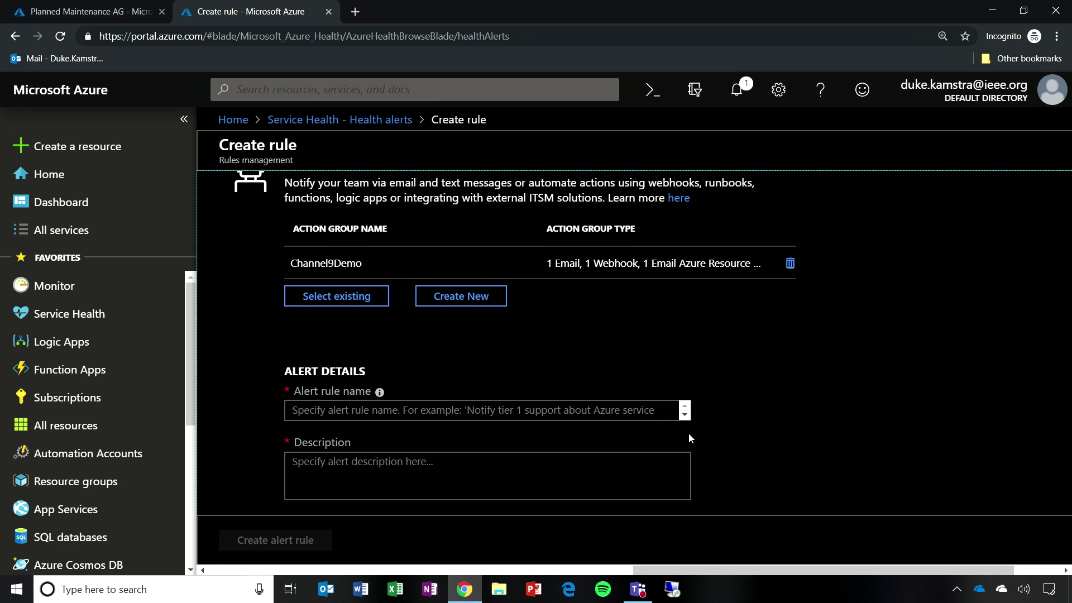
Name the rule DemoChannel9SHAlert, describe it as 'Today', and leave it disabled
left_click(648, 416)
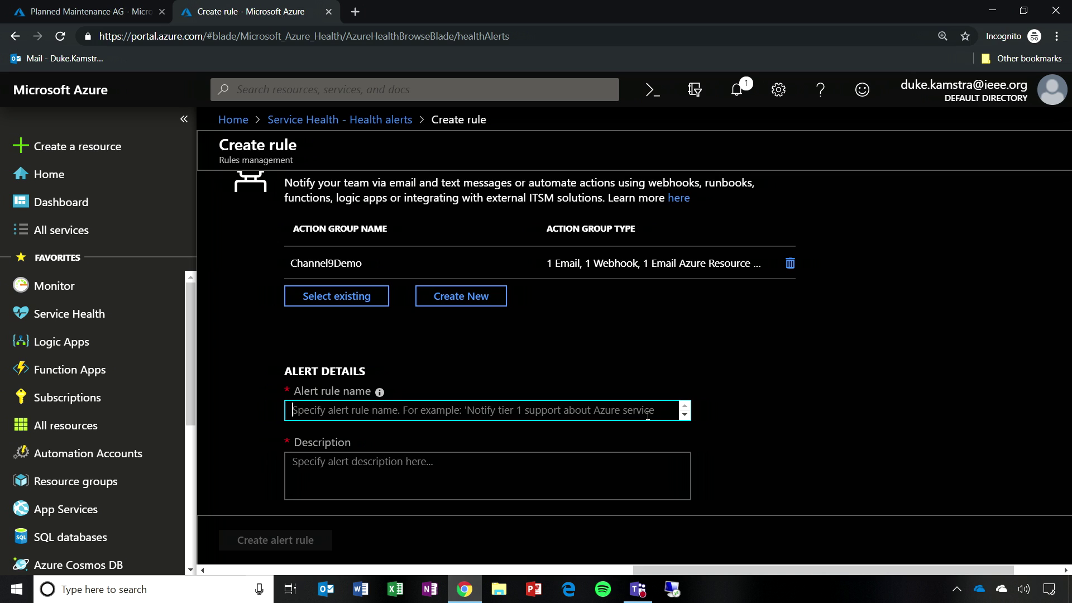
type("DemoChannel9SHAlert")
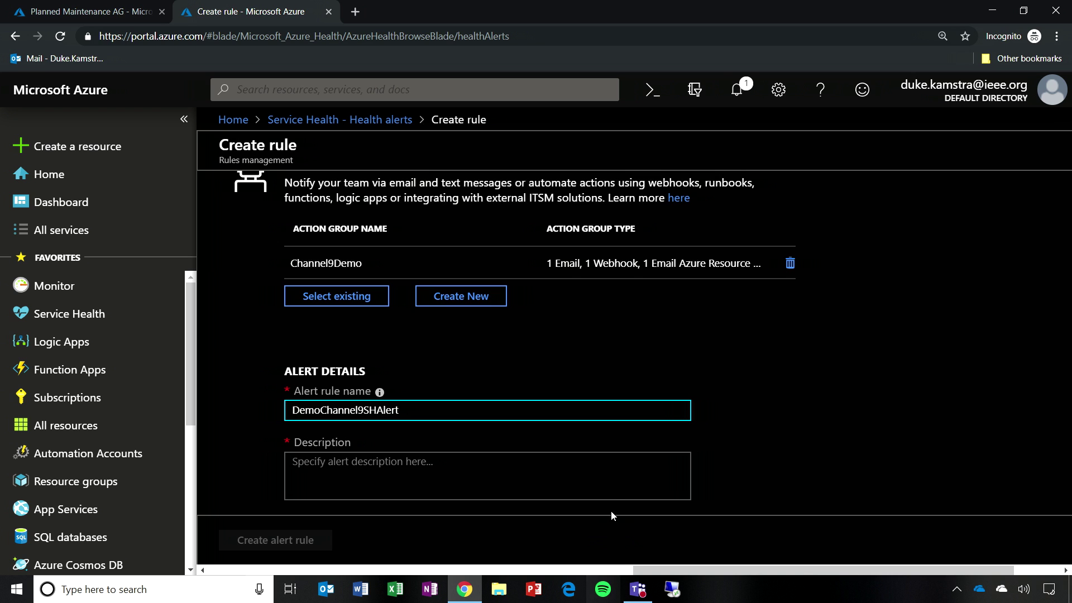
left_click(610, 490)
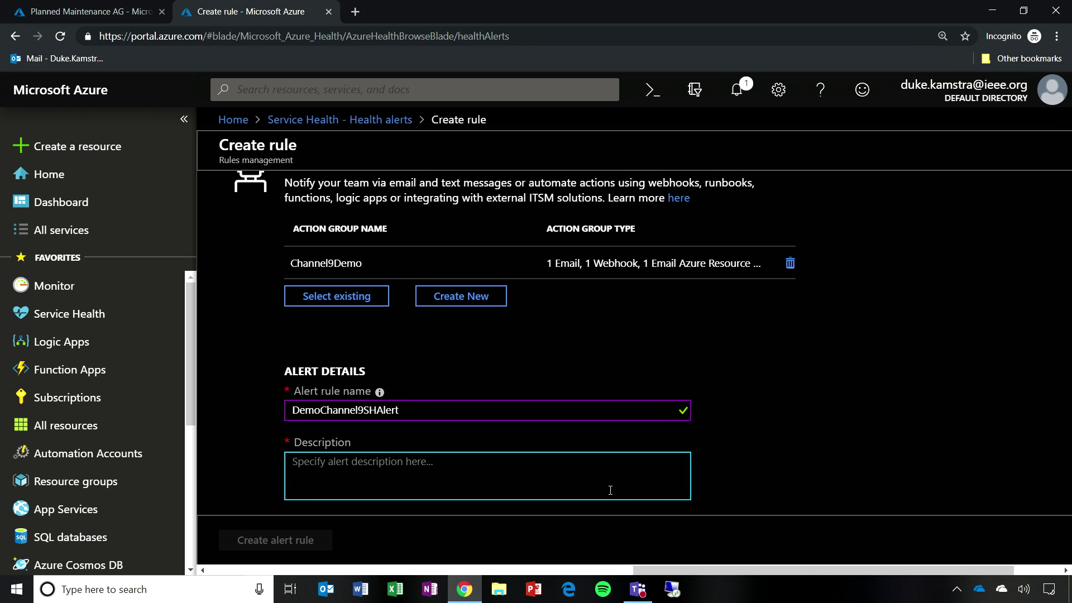
type("Today")
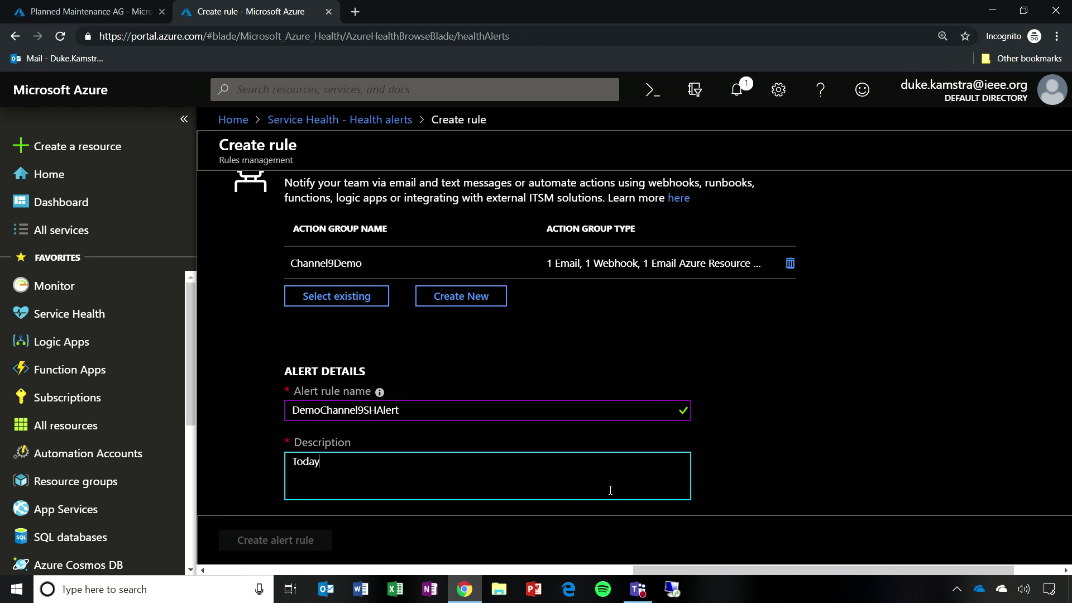
key("Tab")
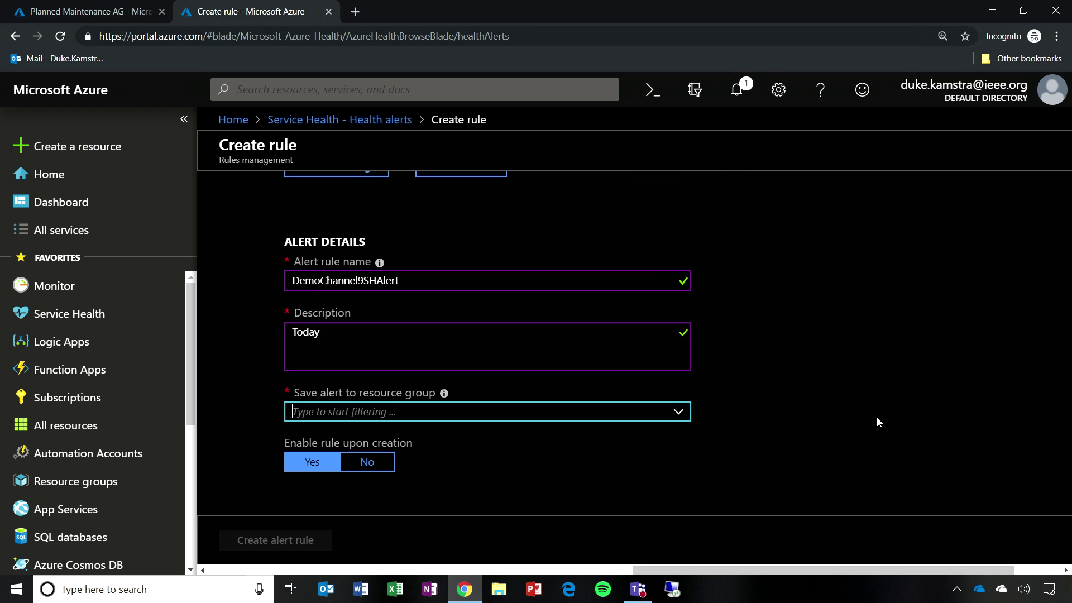
left_click(368, 464)
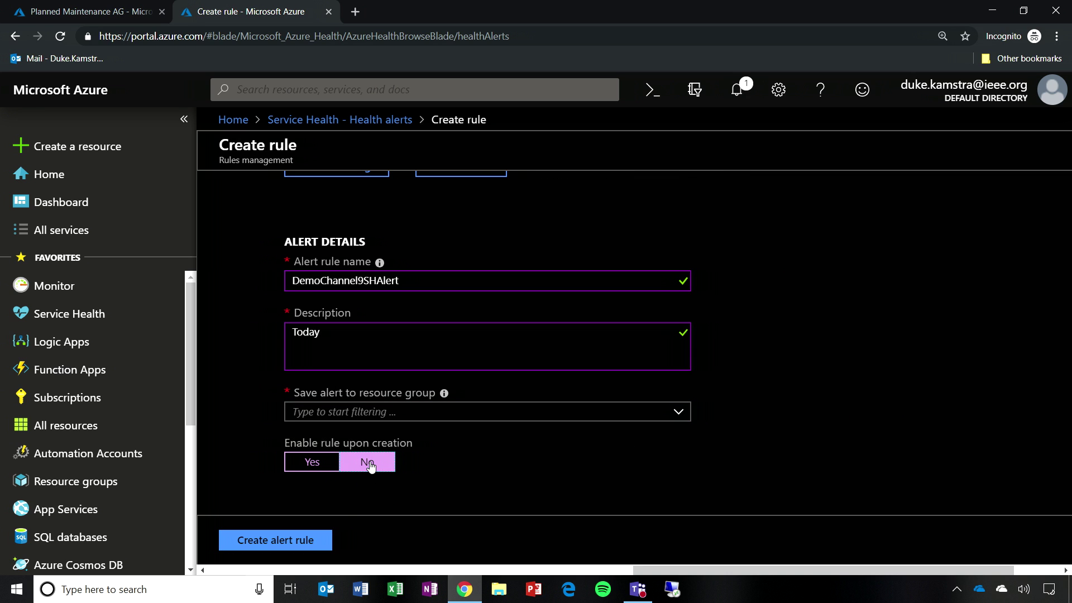
Save the alert rule to the Channel9Demo resource group and create it
left_click(290, 543)
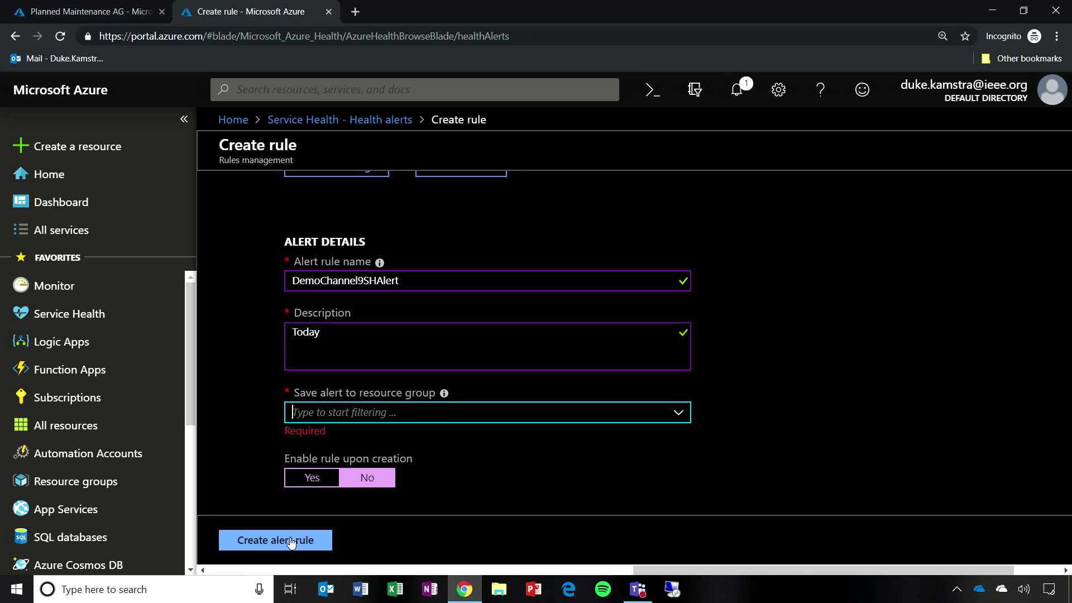
left_click(368, 414)
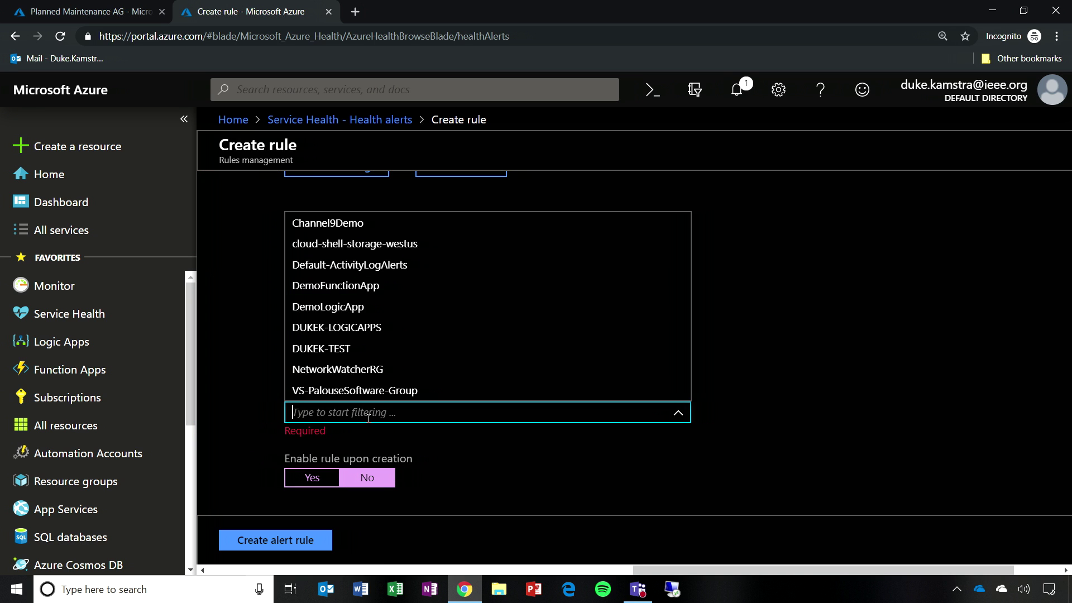
left_click(394, 229)
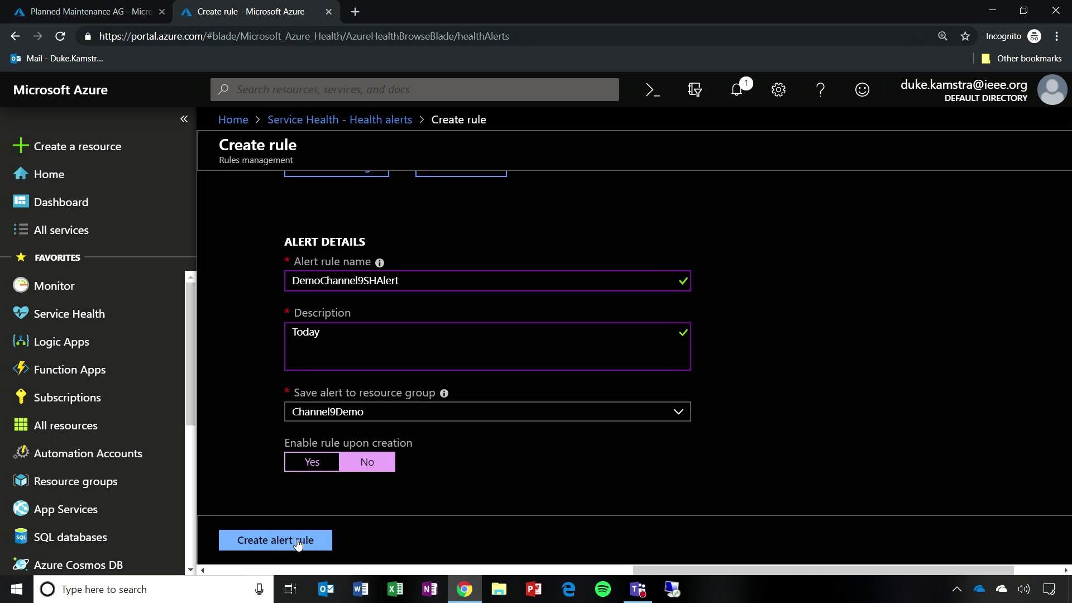
left_click(288, 541)
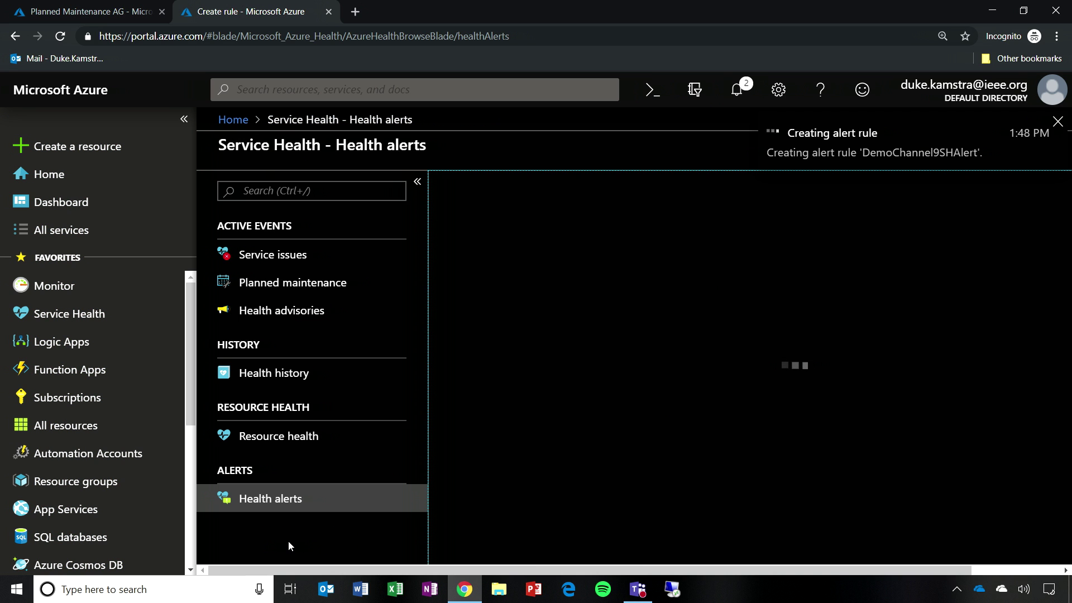